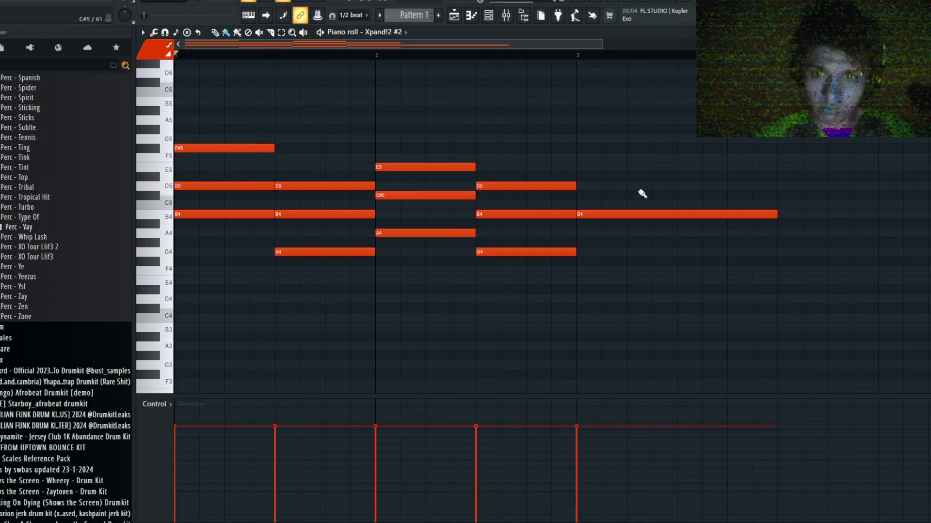
# Select every note of the two-bar chord progression and shorten the note ends slightly to leave small gaps between chords
pyautogui.press('space')
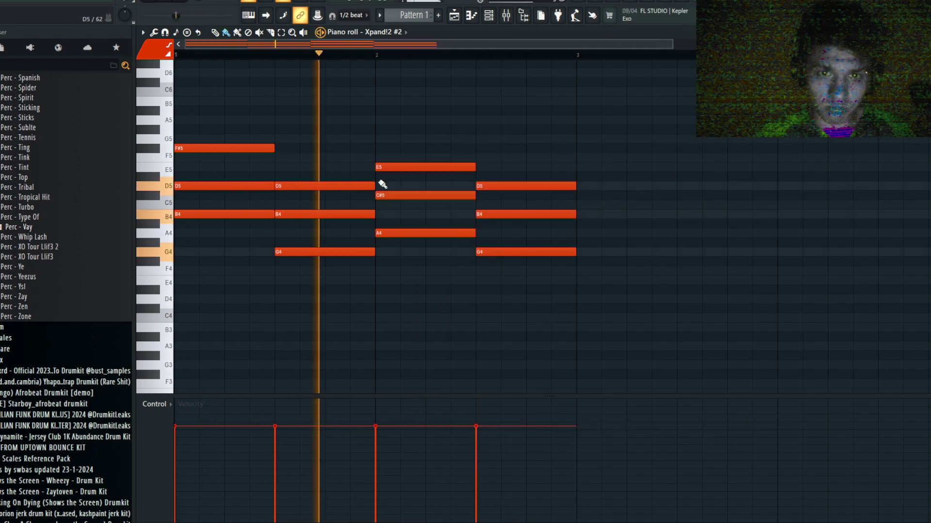
pyautogui.moveTo(208, 94)
pyautogui.mouseDown()
pyautogui.moveTo(276, 173)
pyautogui.moveTo(568, 287)
pyautogui.mouseUp()
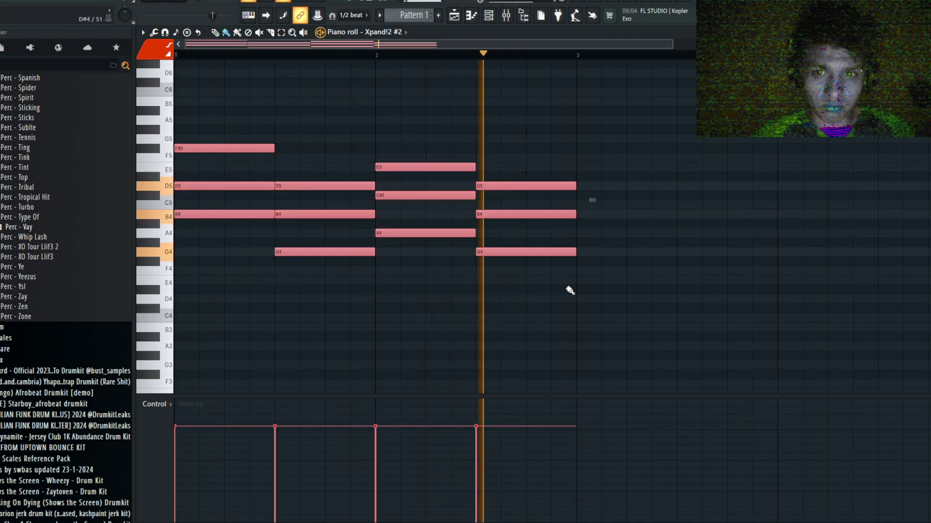
pyautogui.click(576, 260)
pyautogui.rightClick(575, 260)
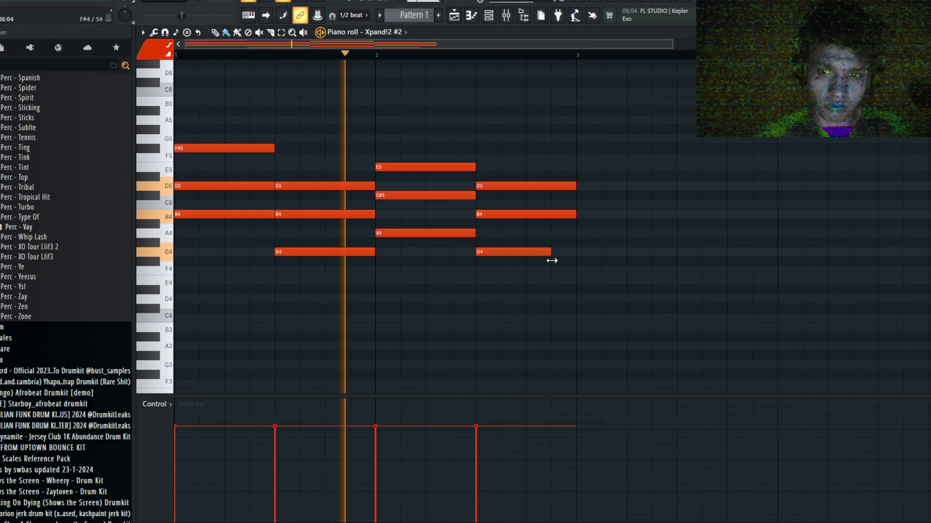
pyautogui.hotkey('ctrl', 'a')
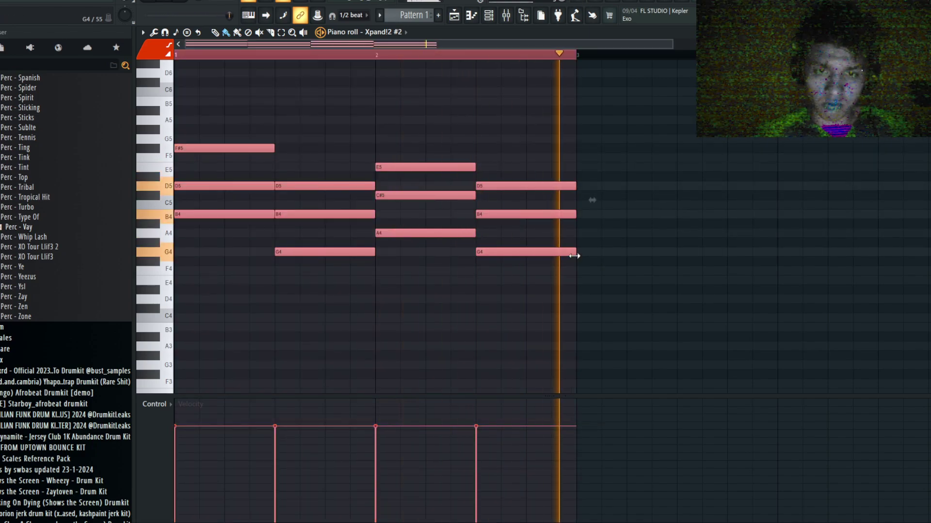
pyautogui.moveTo(575, 256); pyautogui.dragTo(572, 256)
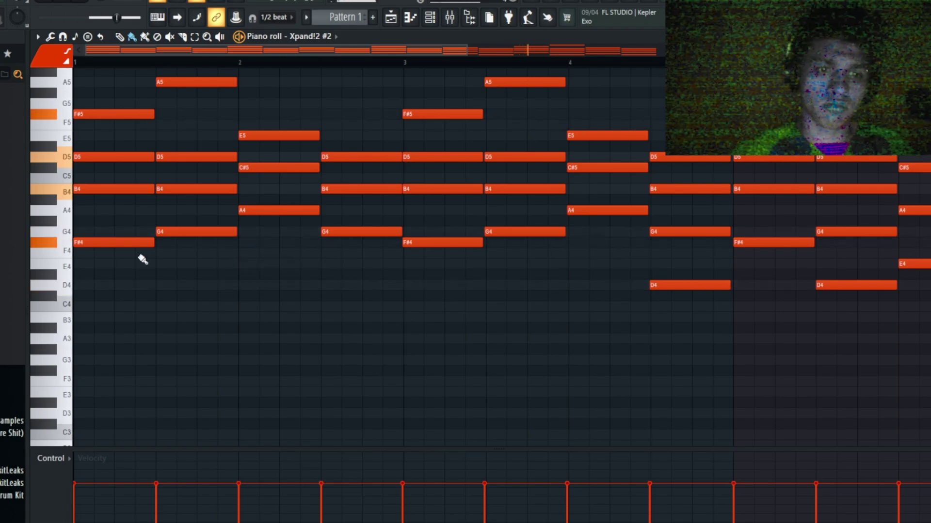
pyautogui.scroll(-4, 114, 274)
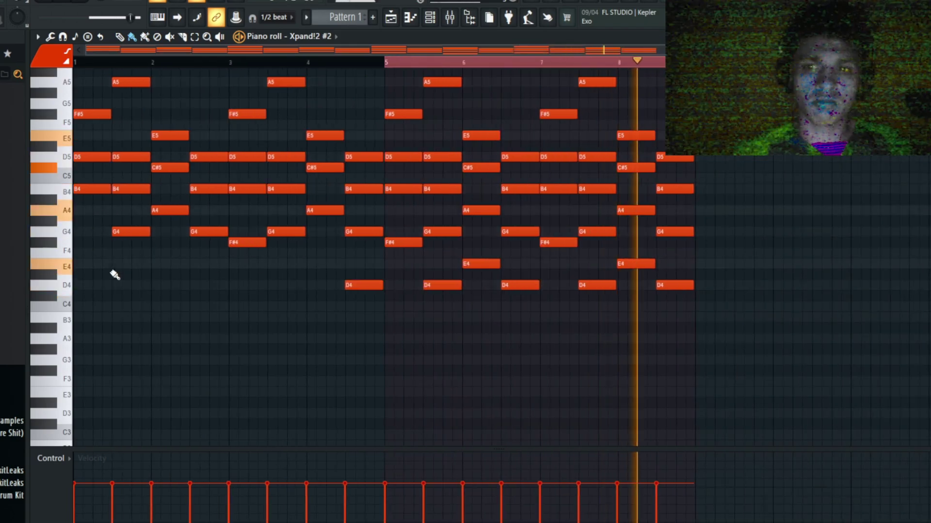
pyautogui.scroll(-1, 113, 273)
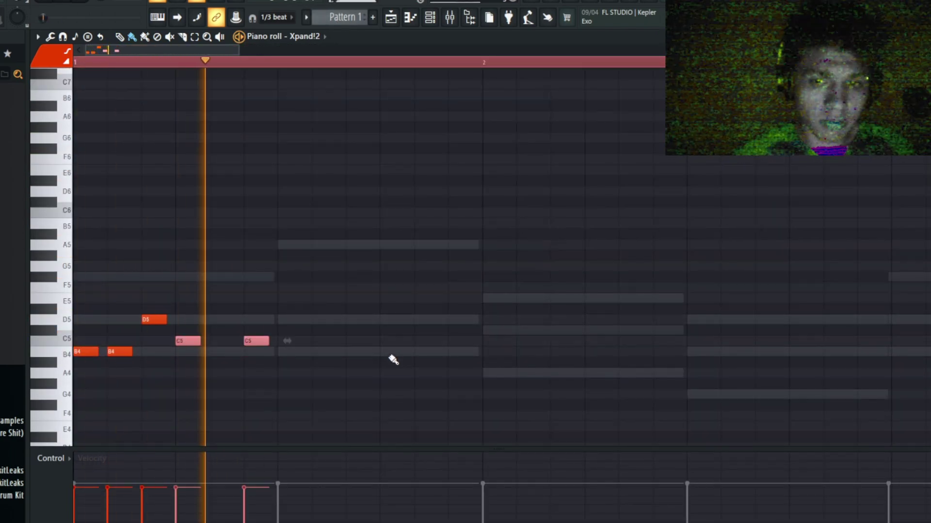
# Play the melody sketch and duplicate its opening five-note phrase to the start of bar 3
pyautogui.press('space')
pyautogui.press('space')
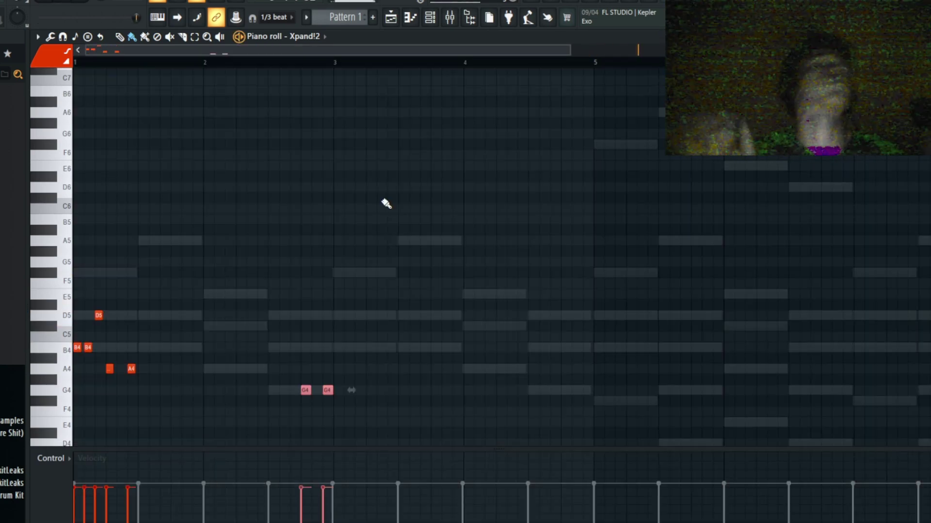
pyautogui.press('space')
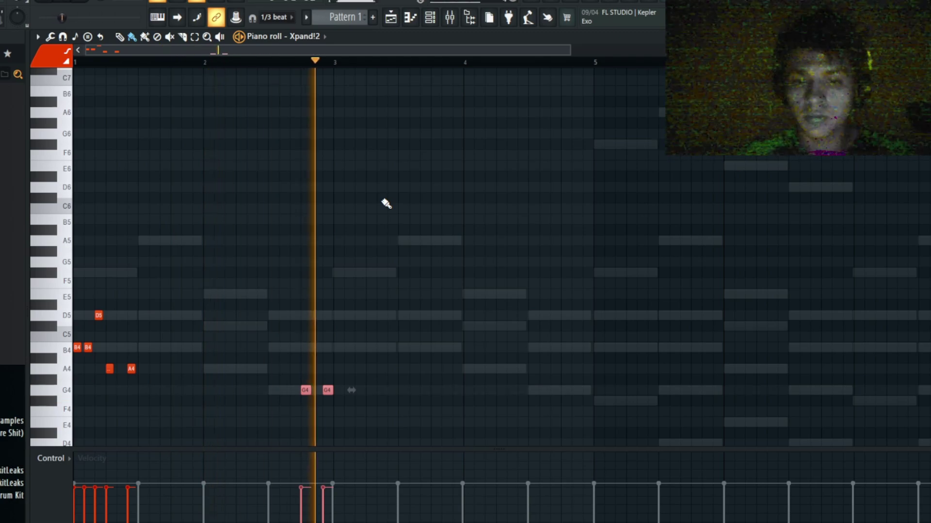
pyautogui.moveTo(134, 429); pyautogui.dragTo(77, 311)
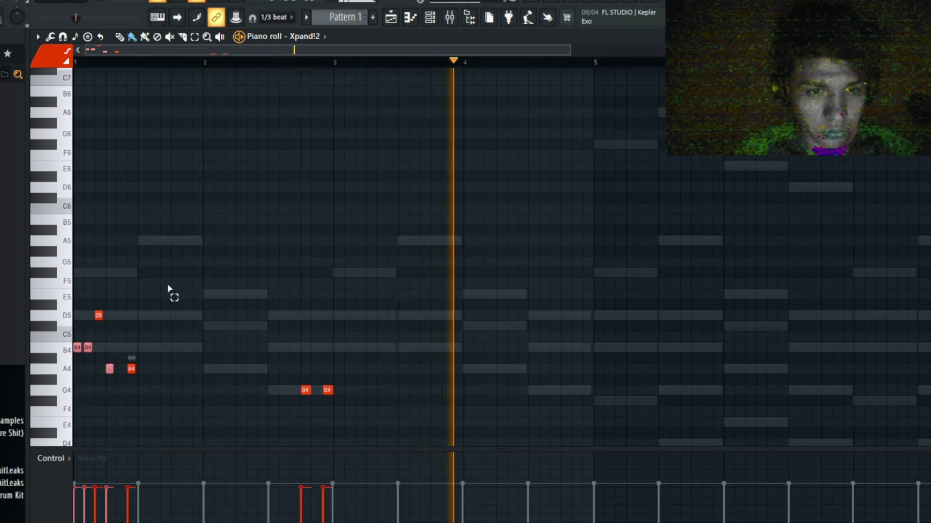
pyautogui.scroll(-2, 110, 188)
pyautogui.hotkey('ctrl', 'b')
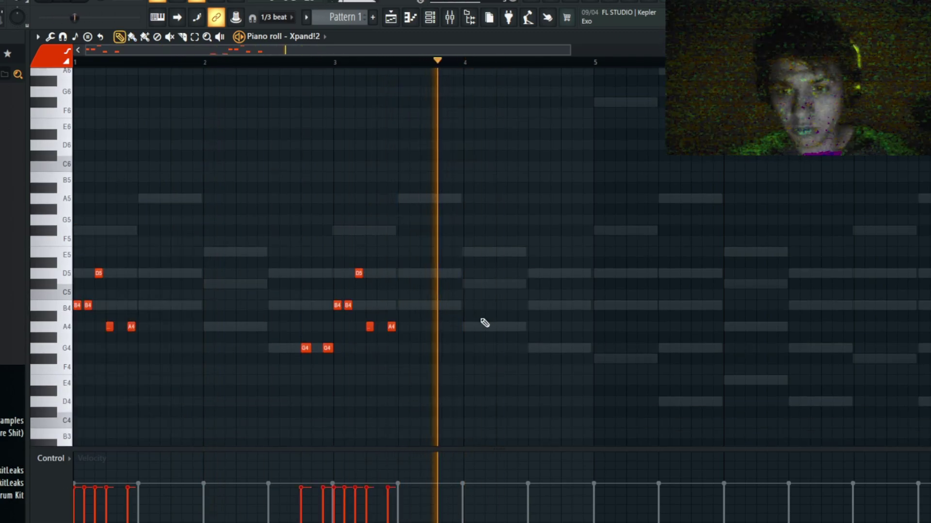
# Add a descending melody run of D5, D5, C#5, B4, A4 and G4 across the second half of bar 4
pyautogui.click(528, 272)
pyautogui.click(543, 273)
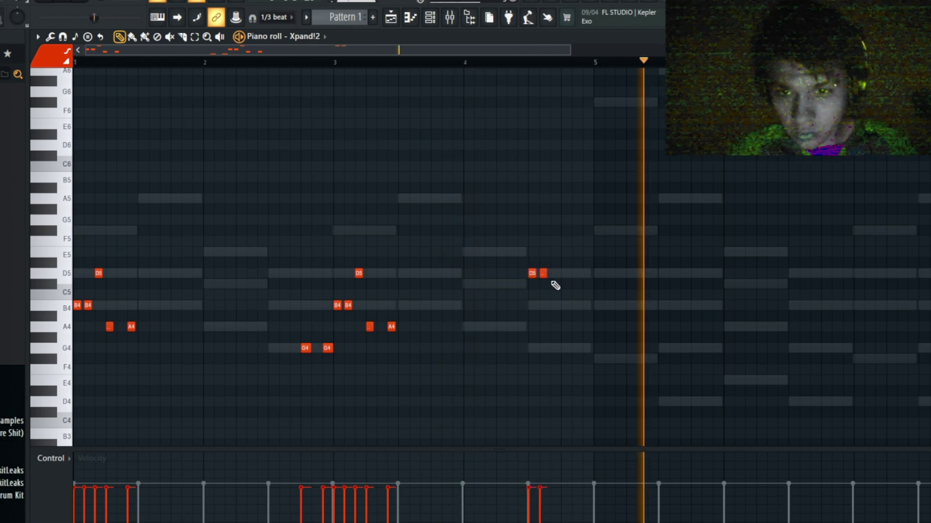
pyautogui.click(554, 284)
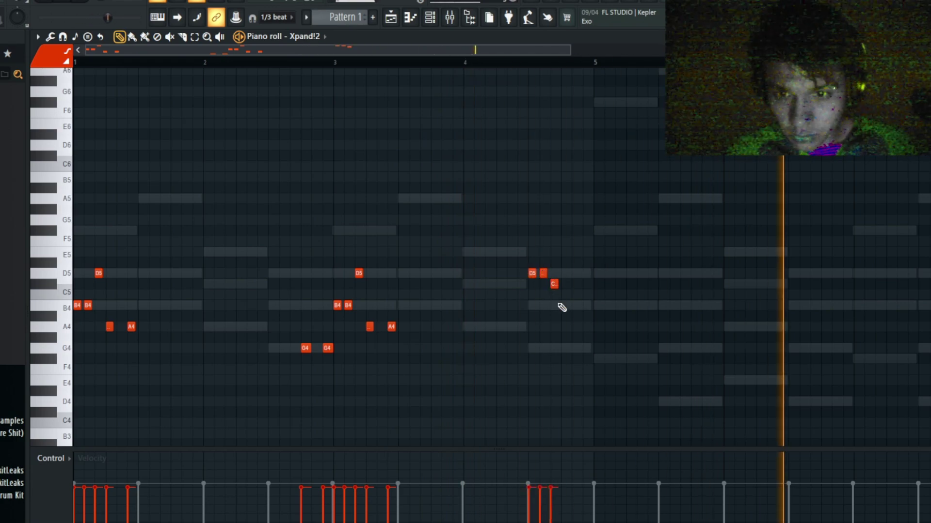
pyautogui.click(561, 306)
pyautogui.click(574, 327)
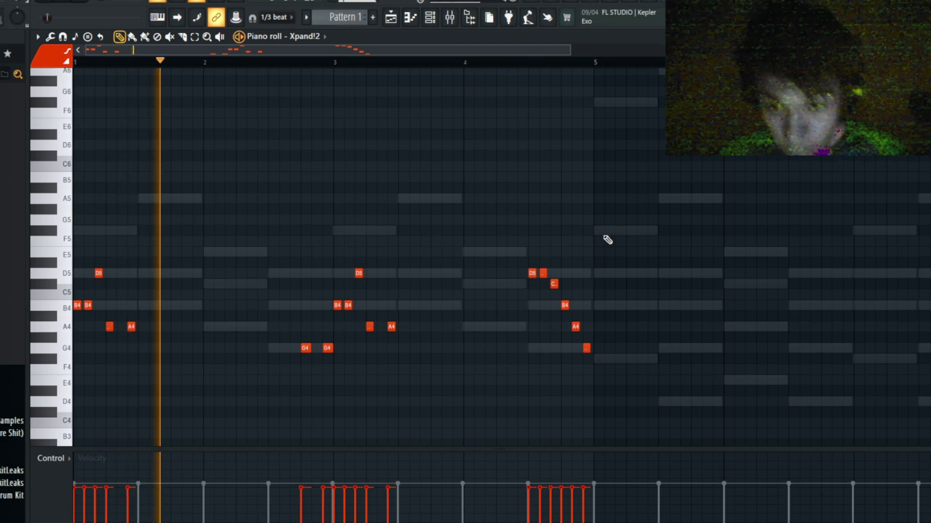
# Select the whole four-bar melody and duplicate it into bars 5 to 8
pyautogui.scroll(-3, 609, 237)
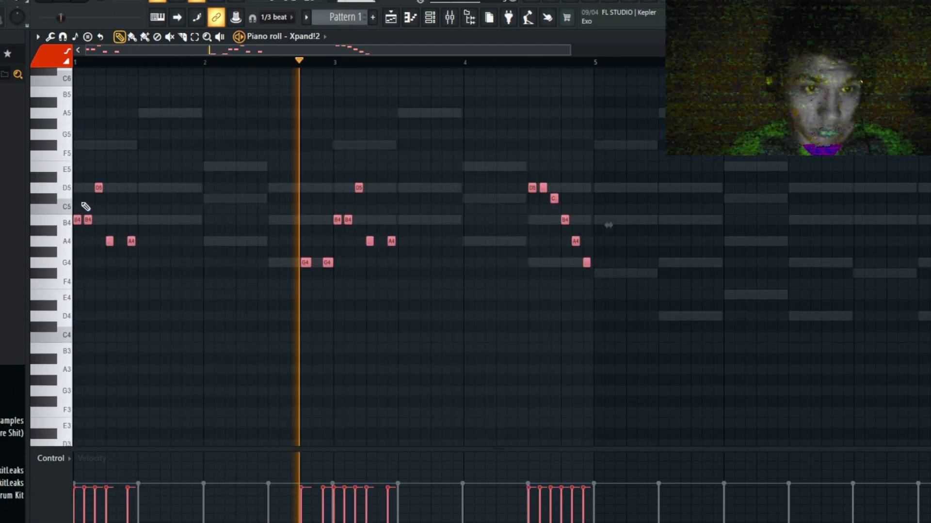
pyautogui.moveTo(77, 217); pyautogui.dragTo(116, 213)
pyautogui.hotkey('ctrl', 'b')
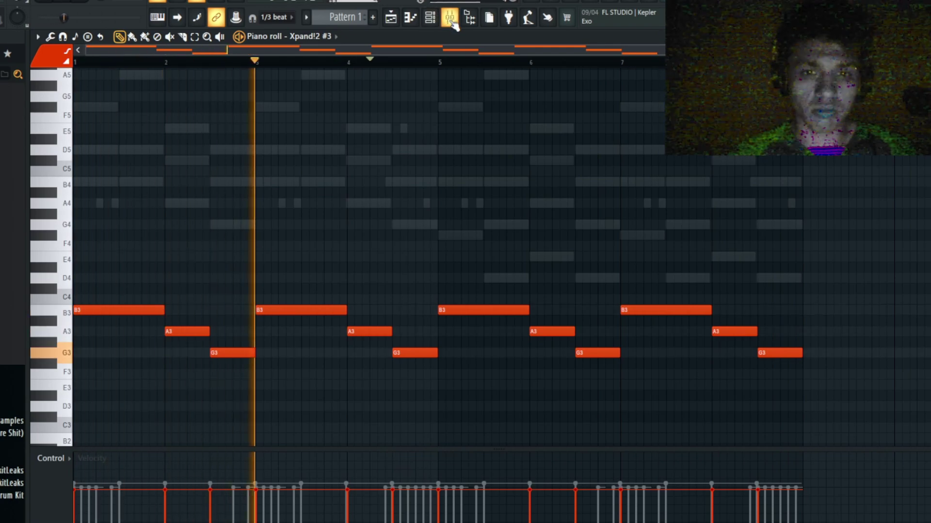
# Open the mixer and undo the last change
pyautogui.click(449, 18)
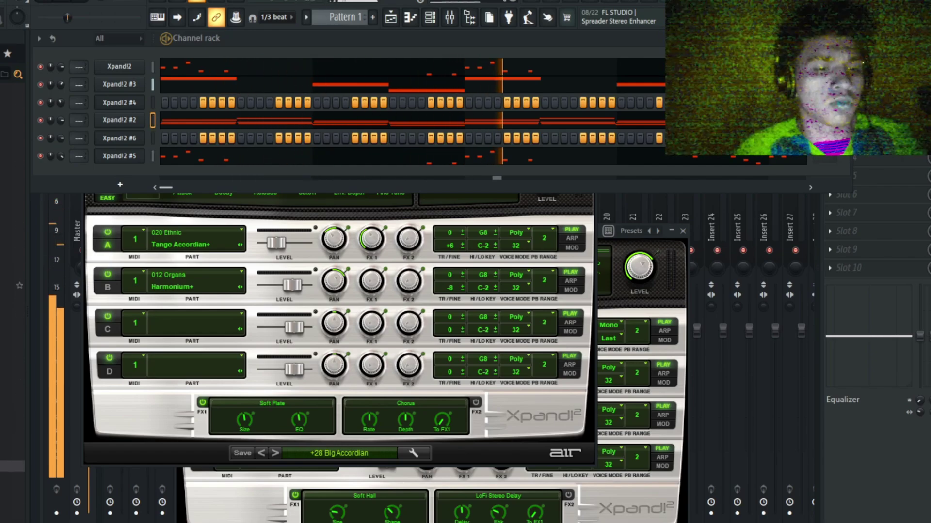
pyautogui.hotkey('ctrl', 'z')
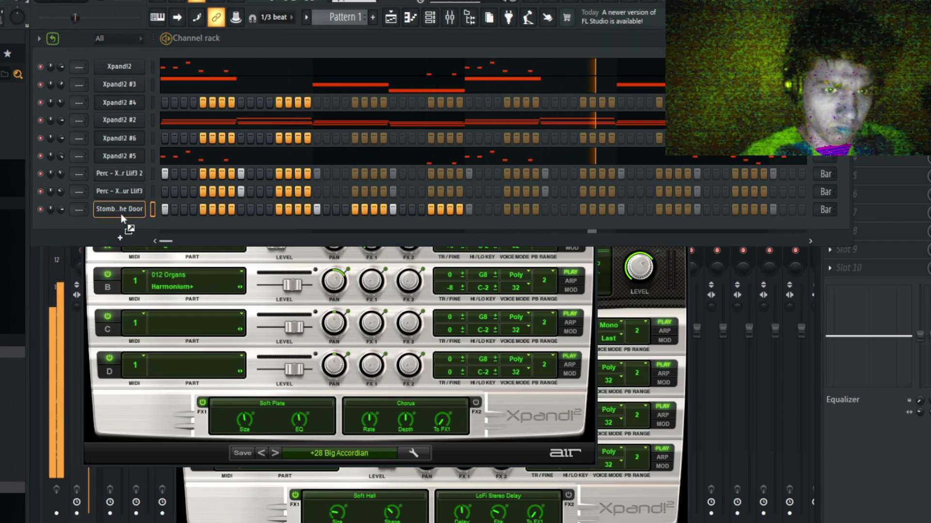
# Add stomp, tambourine and Snare - Artist samples as new channels in the channel rack
pyautogui.moveTo(121, 214); pyautogui.dragTo(153, 227)
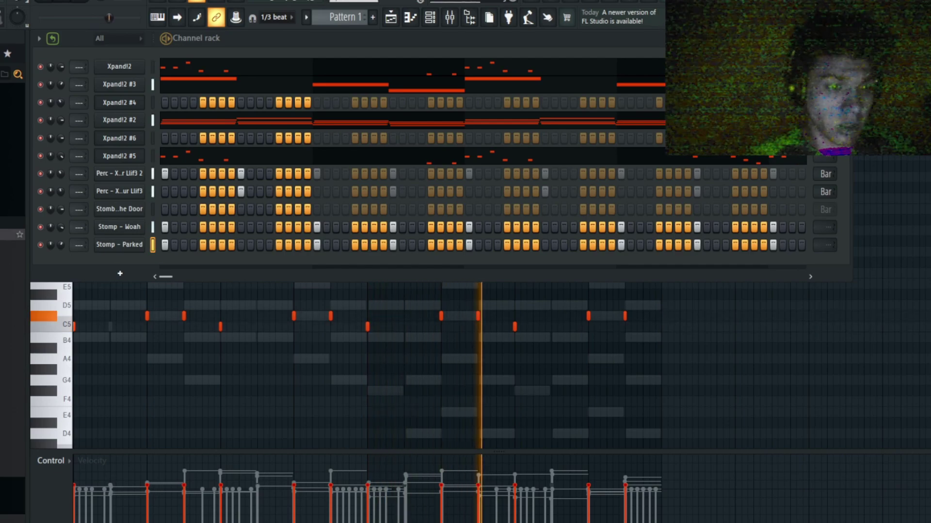
pyautogui.moveTo(135, 261); pyautogui.dragTo(134, 263)
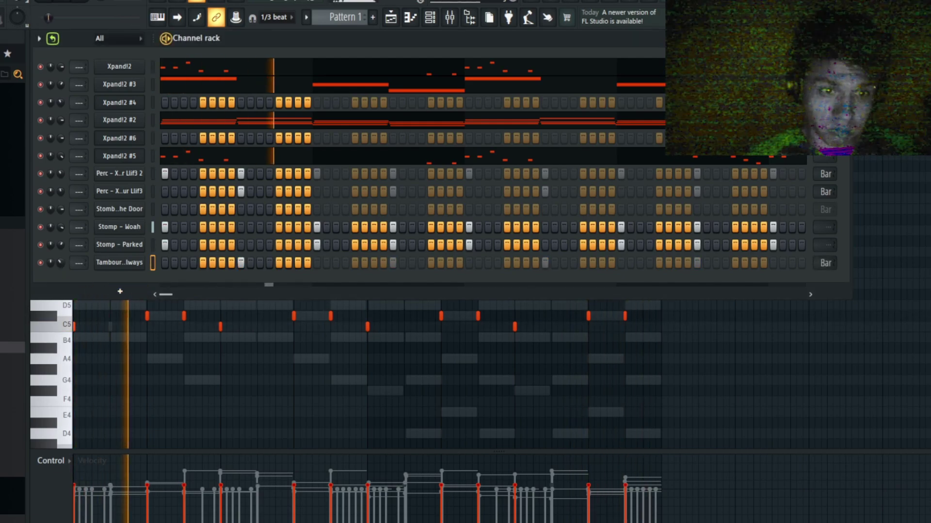
pyautogui.moveTo(12, 219); pyautogui.dragTo(121, 280)
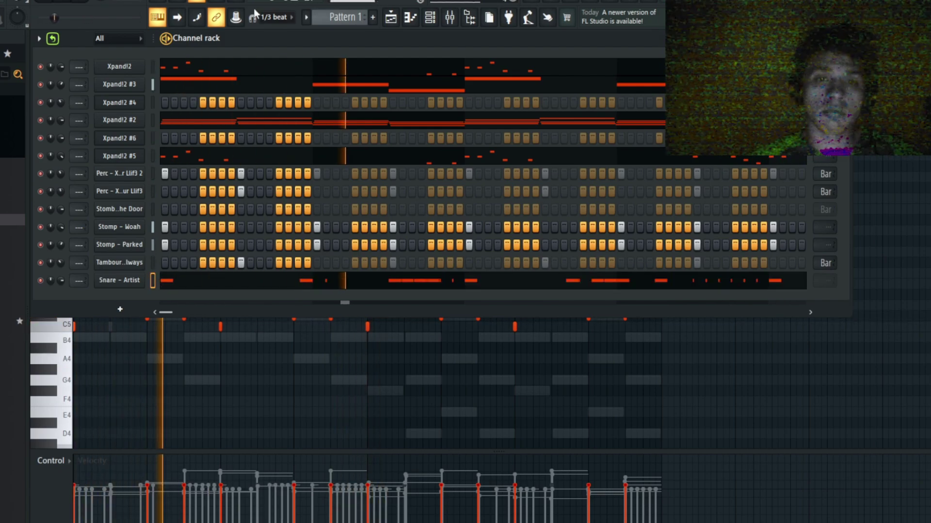
# Open the Snare - Artist channel's notes in the piano roll
pyautogui.press('F7')
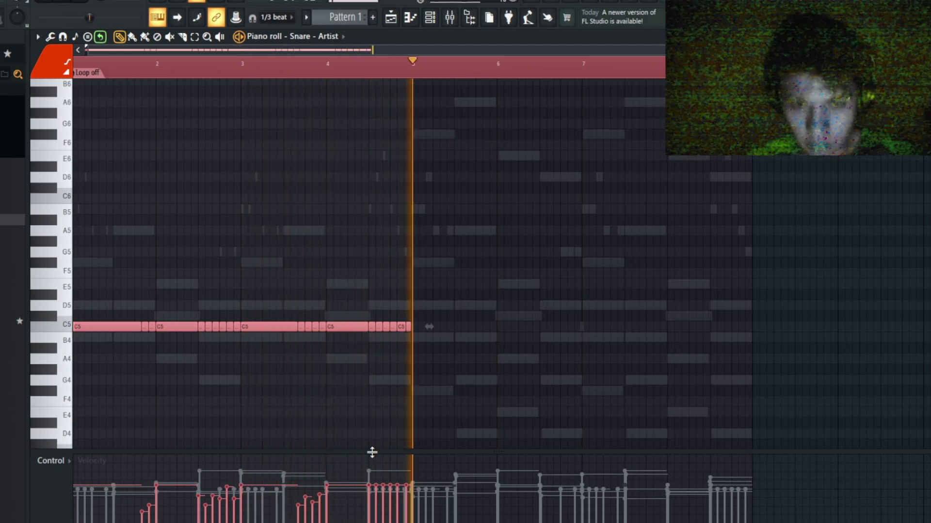
pyautogui.scroll(3, 450, 458)
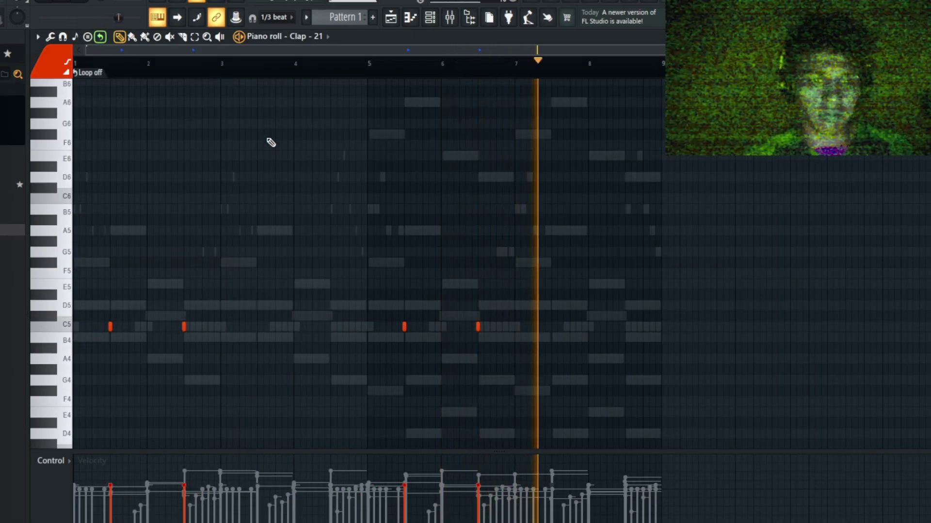
# Copy all Clap - 21 notes two bars forward into bars 3, 4, 7 and 8, and clear the selection
pyautogui.hotkey('ctrl', 'a')
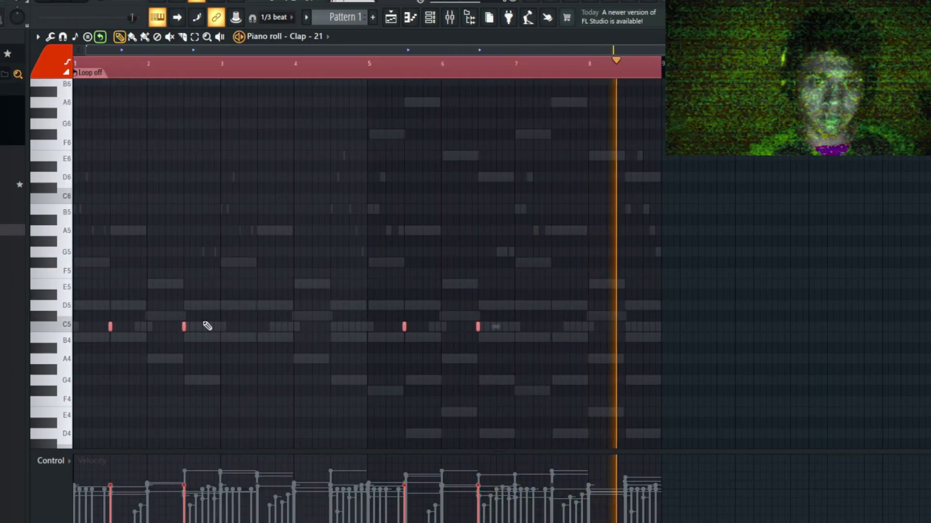
pyautogui.moveTo(184, 326); pyautogui.dragTo(343, 327)
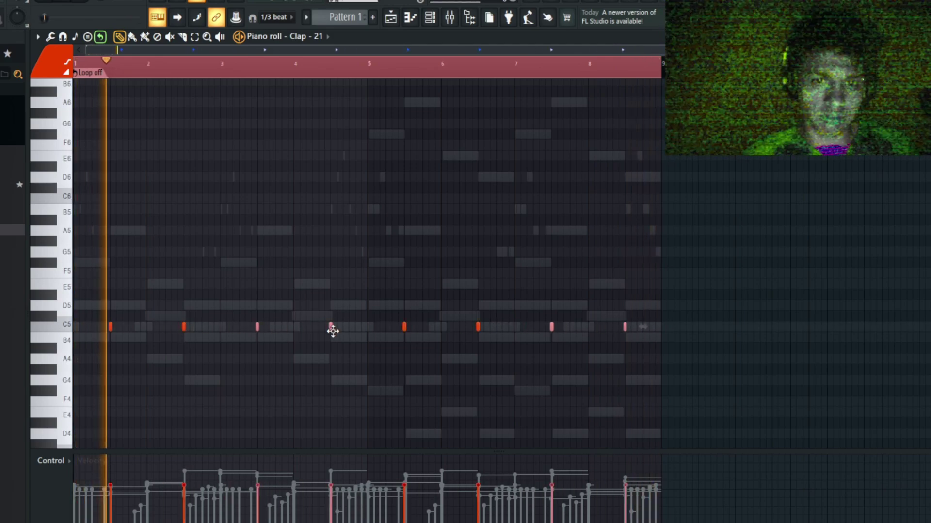
pyautogui.hotkey('ctrl', 'd')
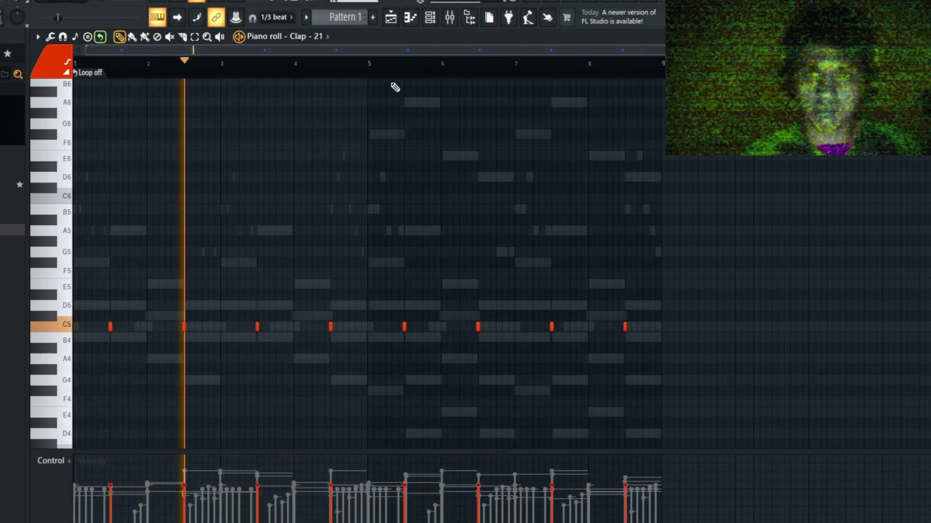
# Open the piano roll of the new Xpand!2 #7 channel and delete an A5 note in the second half of bar 1
pyautogui.click(431, 18)
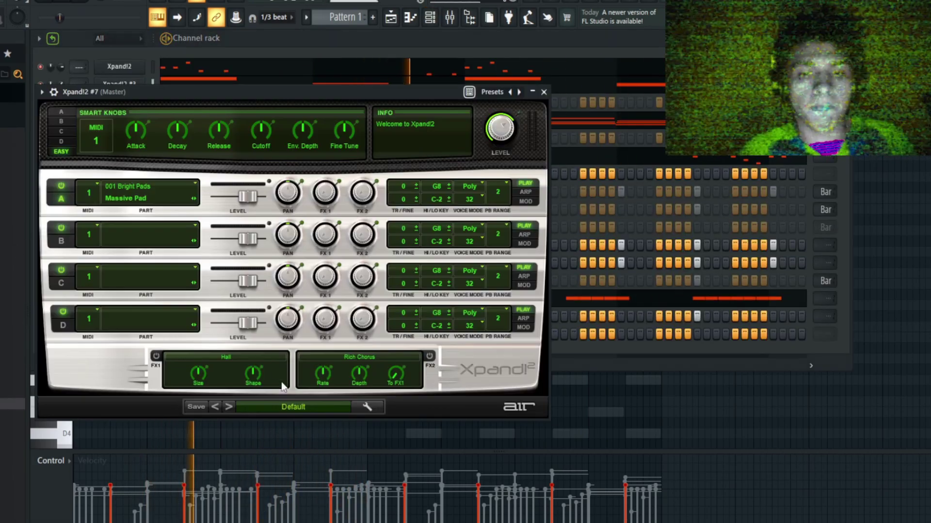
pyautogui.press('F7')
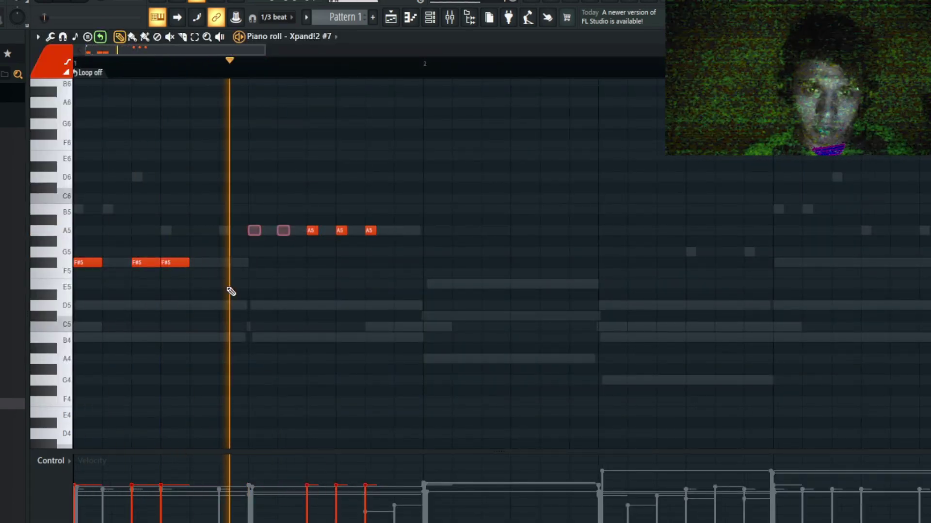
pyautogui.rightClick(310, 229)
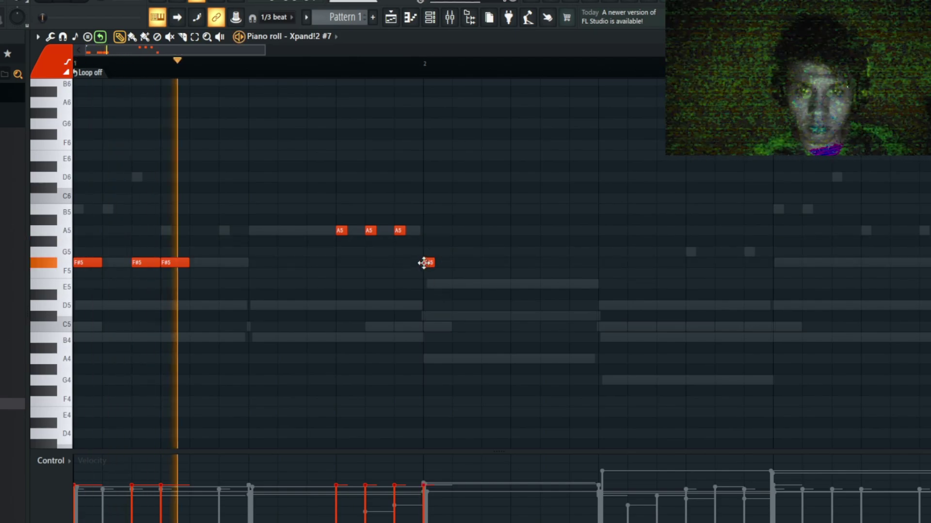
# Move the note at the start of bar 2 down to E5 and lengthen it
pyautogui.moveTo(425, 263); pyautogui.dragTo(427, 284)
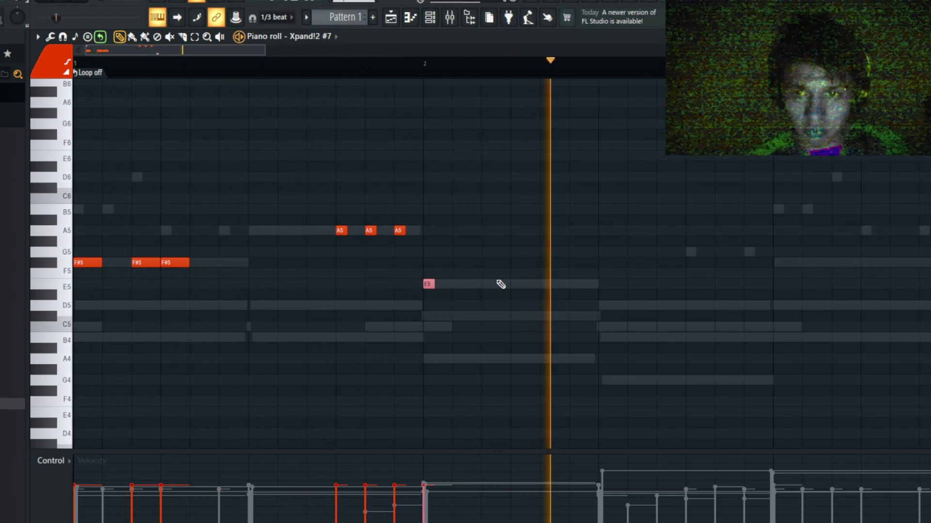
pyautogui.press('space')
pyautogui.moveTo(431, 286); pyautogui.dragTo(461, 285)
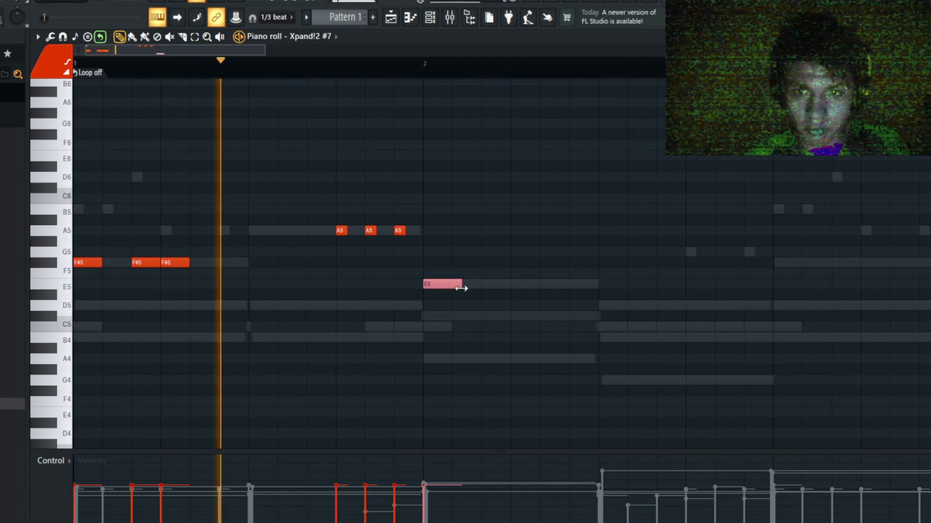
# Add an A5 note just ahead of the three A5 notes in bar 1 and adjust its length
pyautogui.click(312, 230)
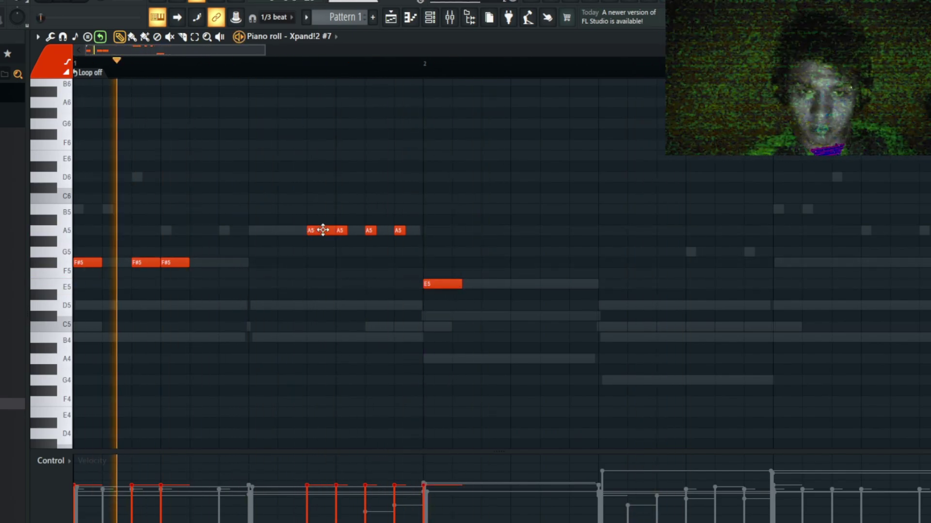
pyautogui.click(323, 230)
pyautogui.moveTo(345, 230); pyautogui.dragTo(330, 231)
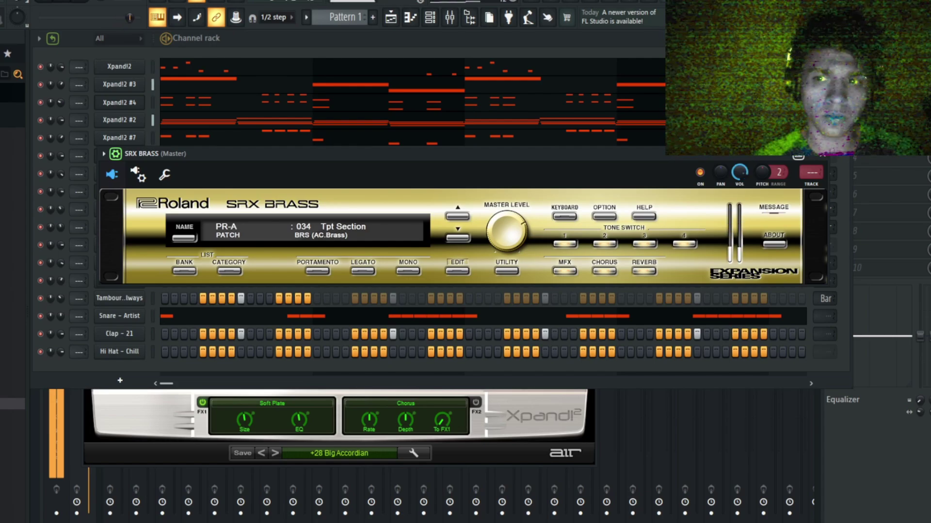
# Open the Kick - Rack channel's notes in the piano roll and toggle playback
pyautogui.click(410, 18)
pyautogui.press('F6')
pyautogui.press('F7')
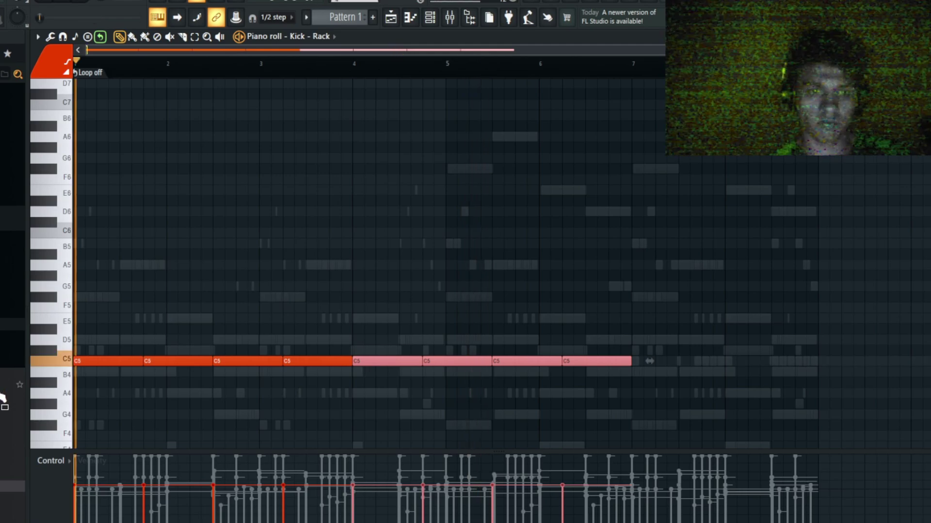
pyautogui.press('space')
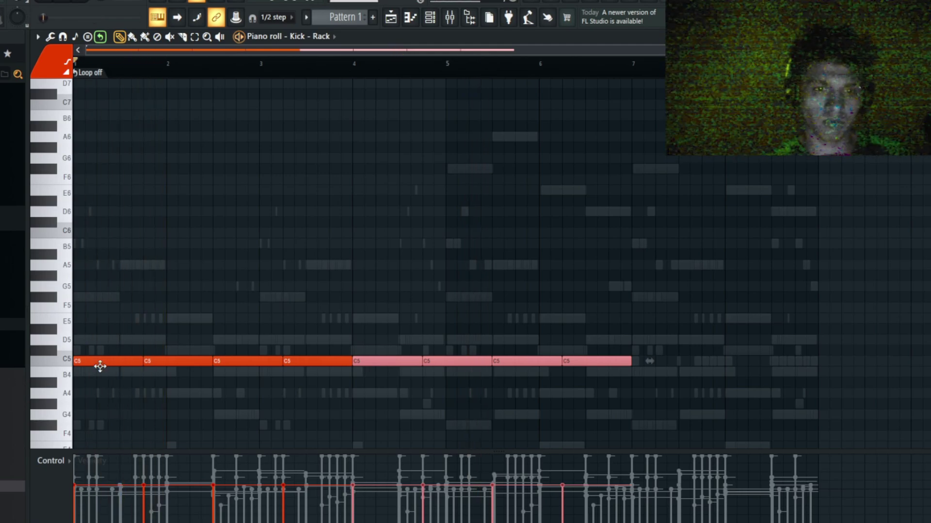
# Play the pattern and slice the Kick - Rack notes around the start of bar 3
pyautogui.press('space')
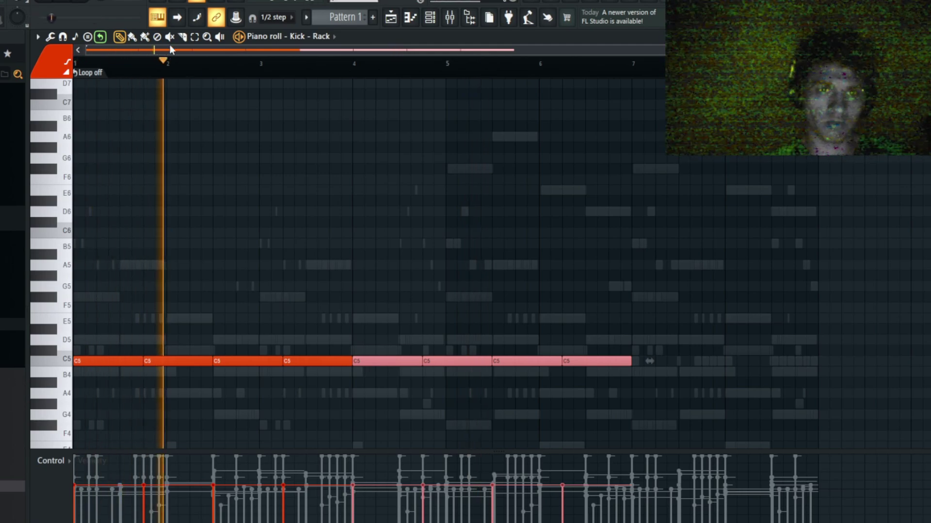
pyautogui.press('e')
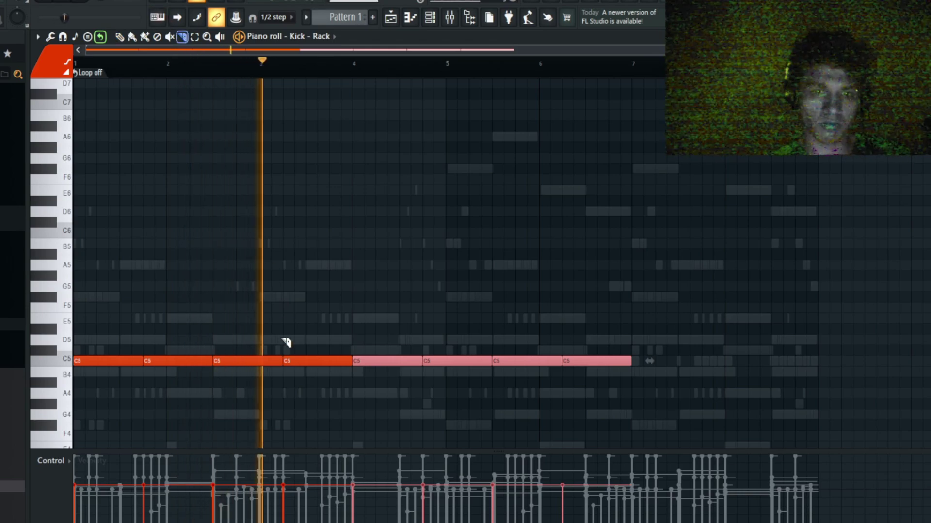
pyautogui.click(271, 372)
# Open the 808 - Spinny channel's miscellaneous settings and copy the Xpand!2 #3 notes into the 808 - Spinny channel
pyautogui.press('F6')
pyautogui.moveTo(130, 386); pyautogui.dragTo(130, 386)
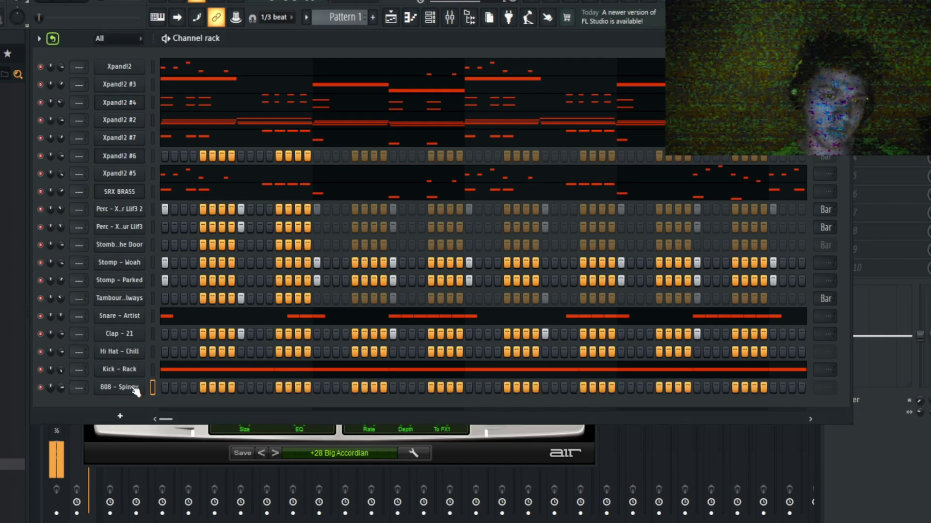
pyautogui.click(149, 160)
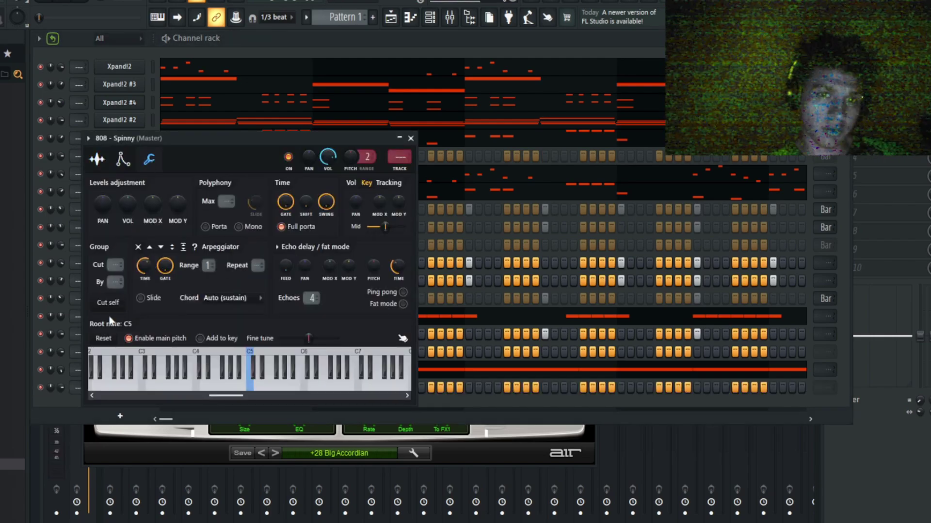
pyautogui.click(149, 85)
pyautogui.hotkey('ctrl', 'v')
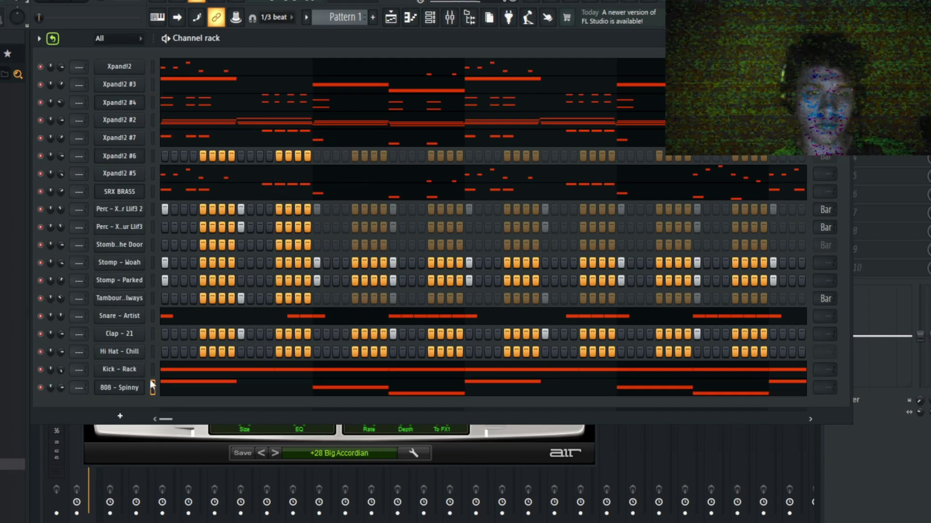
# Raise the two 808 - Spinny notes in bar 7 to B5 and D6 in the piano roll and open the mixer
pyautogui.click(411, 17)
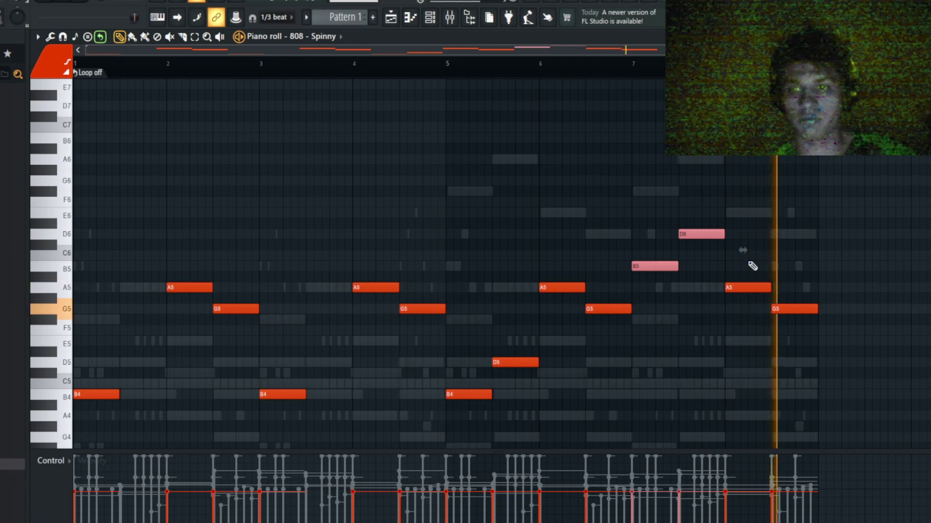
pyautogui.click(737, 253)
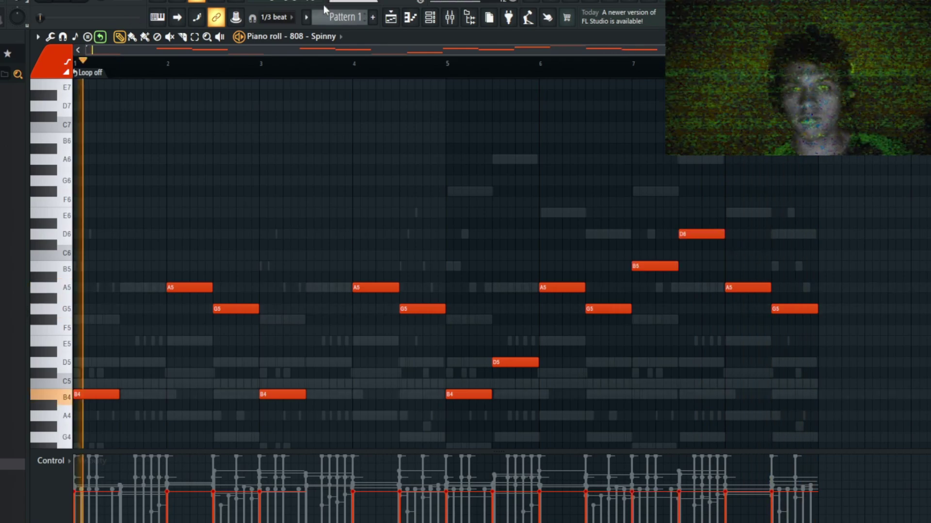
pyautogui.click(449, 18)
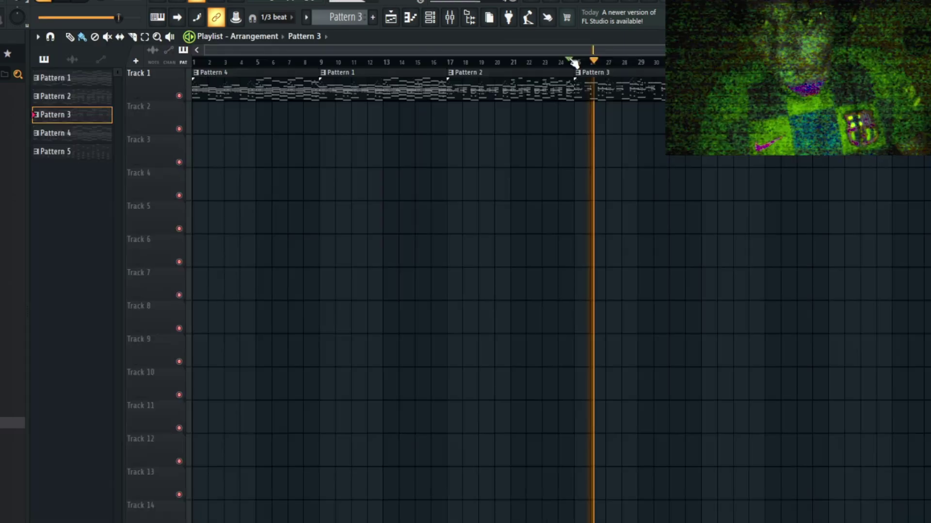
# Move the Xpand!2 #3 notes of Pattern 3 to the Xpand!2 #2 channel in the channel rack
pyautogui.click(436, 21)
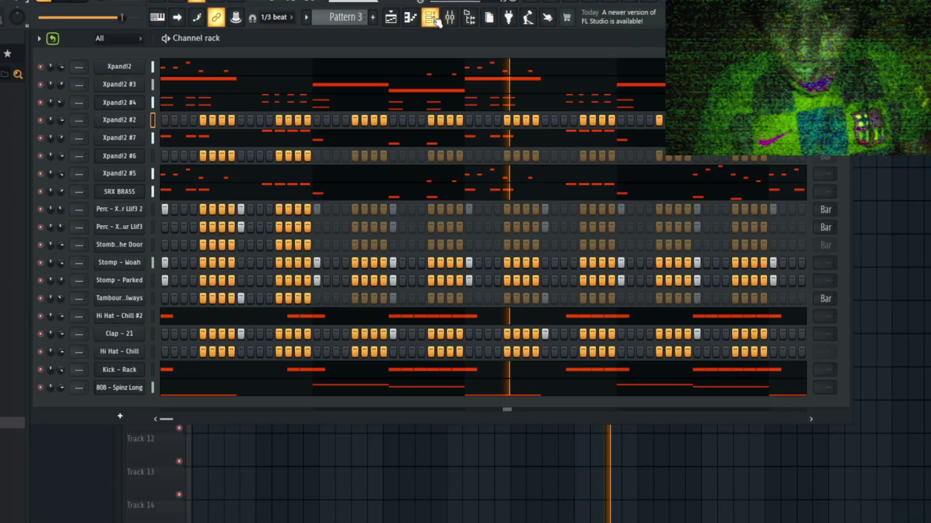
pyautogui.click(153, 83)
pyautogui.hotkey('ctrl', 'v')
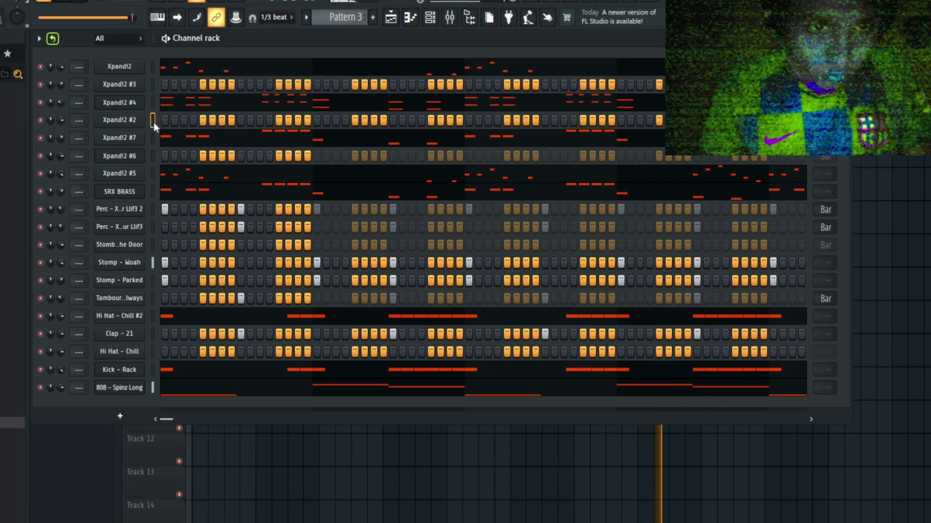
pyautogui.hotkey('ctrl', 'v')
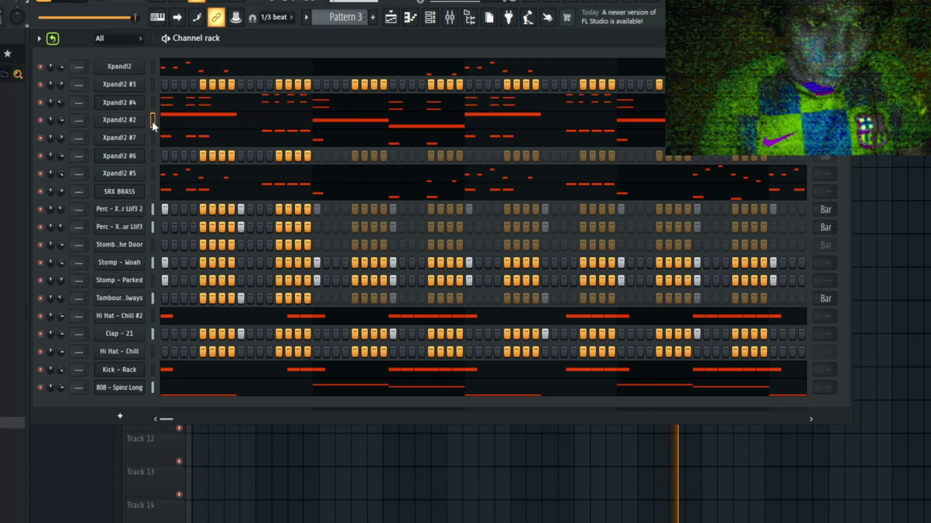
# Layer a copy of all Xpand!2 #2 notes seven semitones above the originals in the piano roll
pyautogui.click(410, 24)
pyautogui.scroll(-4, 333, 172)
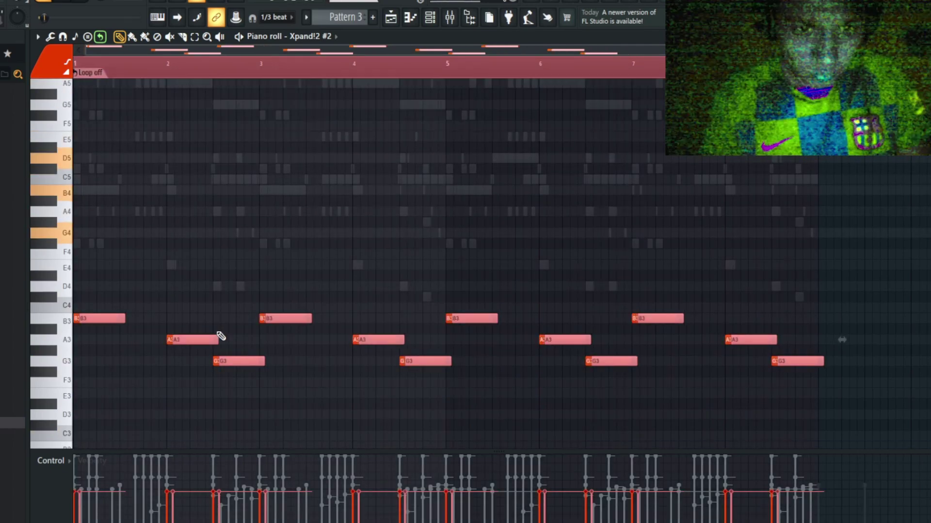
pyautogui.hotkey('ctrl', 'a')
pyautogui.press('Up')
pyautogui.press('Up')
pyautogui.press('Up')
pyautogui.press('Up')
pyautogui.press('Up')
pyautogui.press('Up')
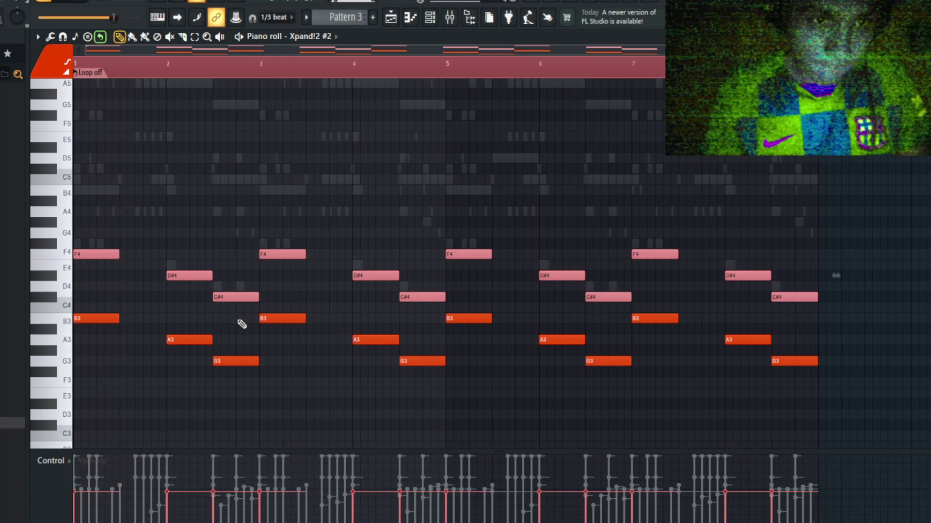
pyautogui.press('Up')
# Move the Tambourine channel four places up in the channel rack
pyautogui.press('F6')
pyautogui.click(153, 298)
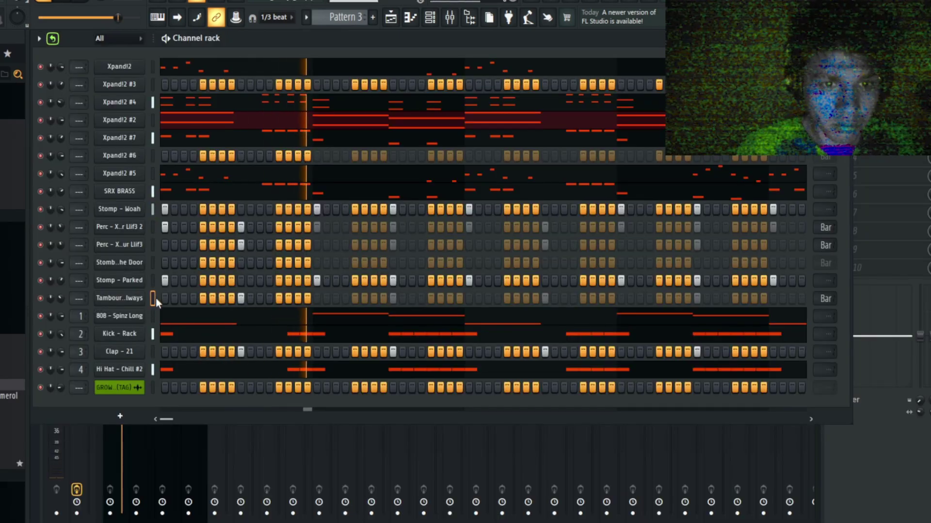
pyautogui.hotkey('alt', 'Up')
pyautogui.hotkey('alt', 'Up')
pyautogui.hotkey('alt', 'Up')
pyautogui.hotkey('alt', 'Up')
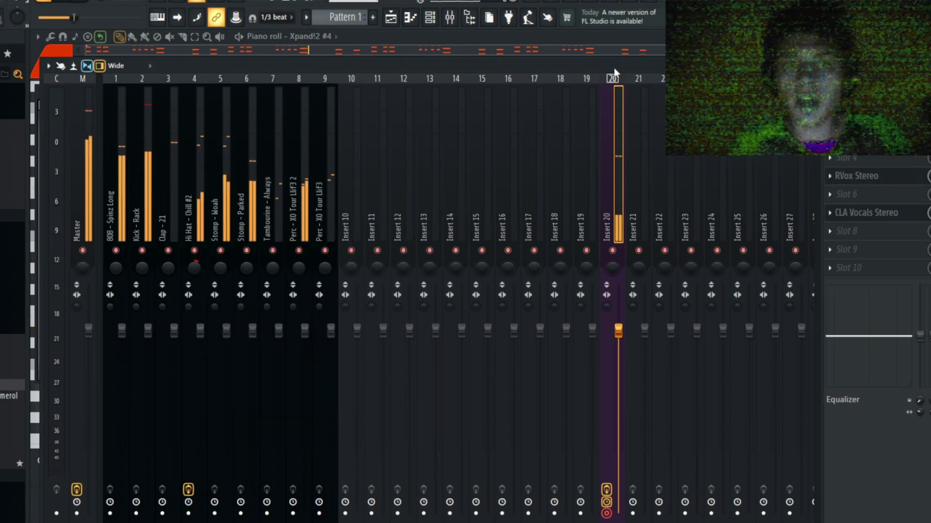
# Duplicate the Track 1 sequence of Patterns 4, 1, 2 and 3 in the playlist at bars 33 and 65
pyautogui.click(390, 15)
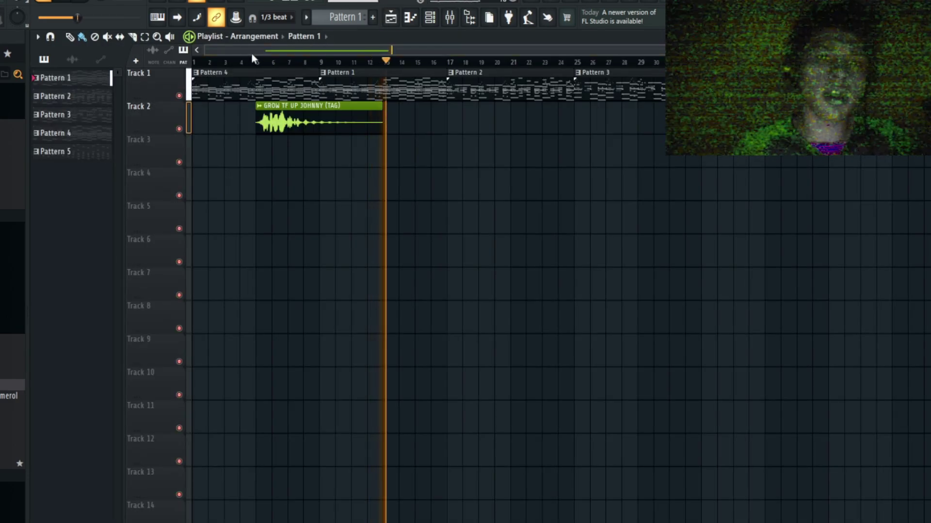
pyautogui.click(185, 73)
pyautogui.hscroll(5, 184, 72)
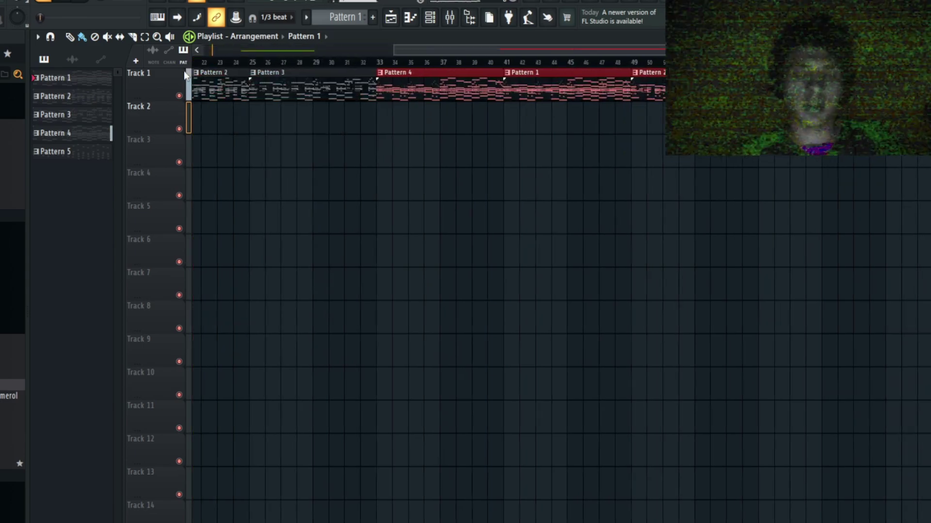
pyautogui.hscroll(-3, 185, 71)
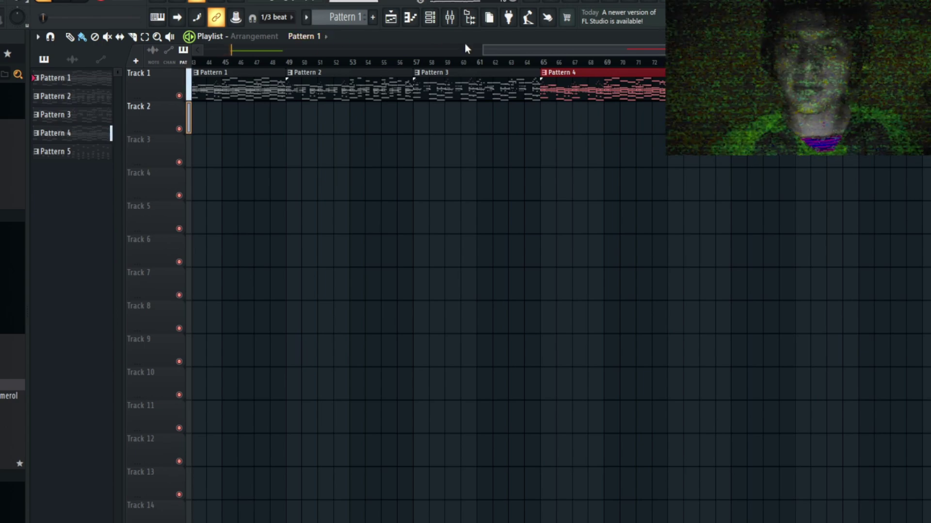
# Record a vocal take on Track 3 starting at bar 3 and set the playback position to about bar 4
pyautogui.moveTo(505, 50); pyautogui.dragTo(158, 53)
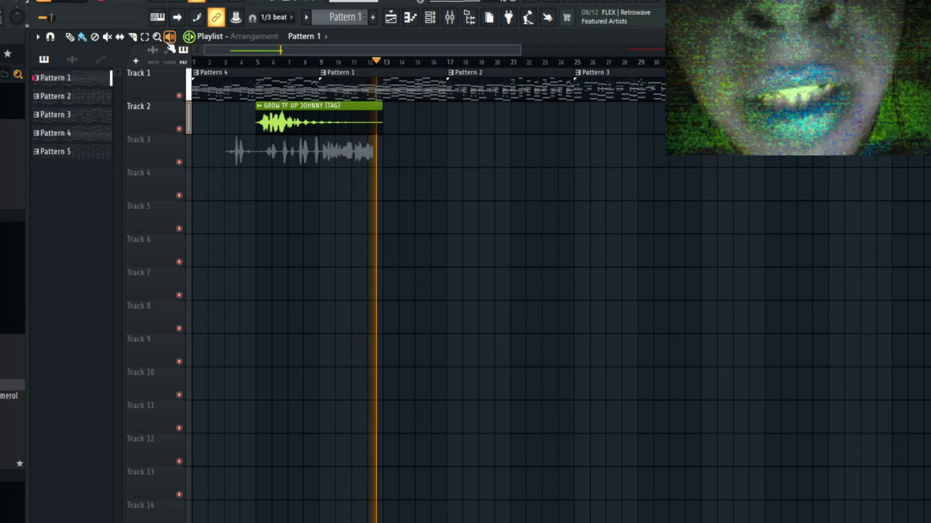
pyautogui.press('space')
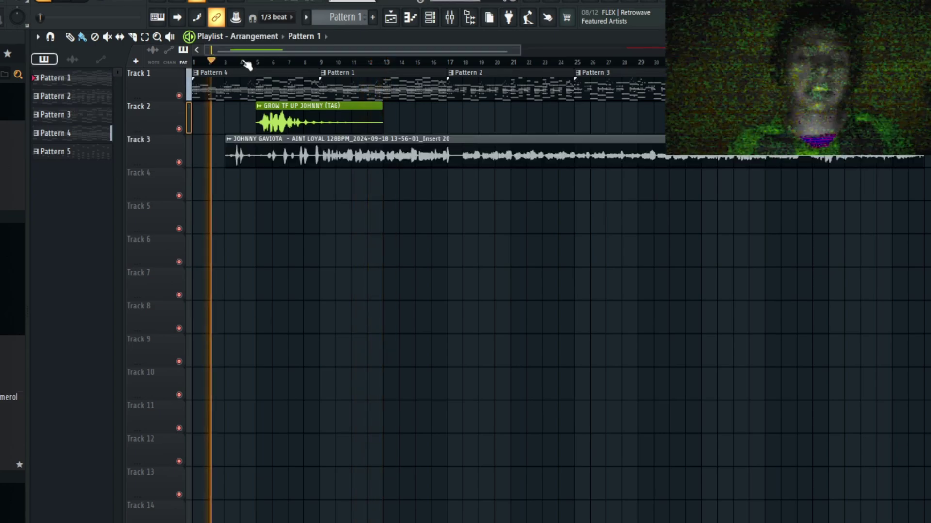
pyautogui.moveTo(207, 62); pyautogui.dragTo(245, 62)
# Inspect the Auto-Tune Pro settings on mixer Insert 20 while the song plays
pyautogui.press('F9')
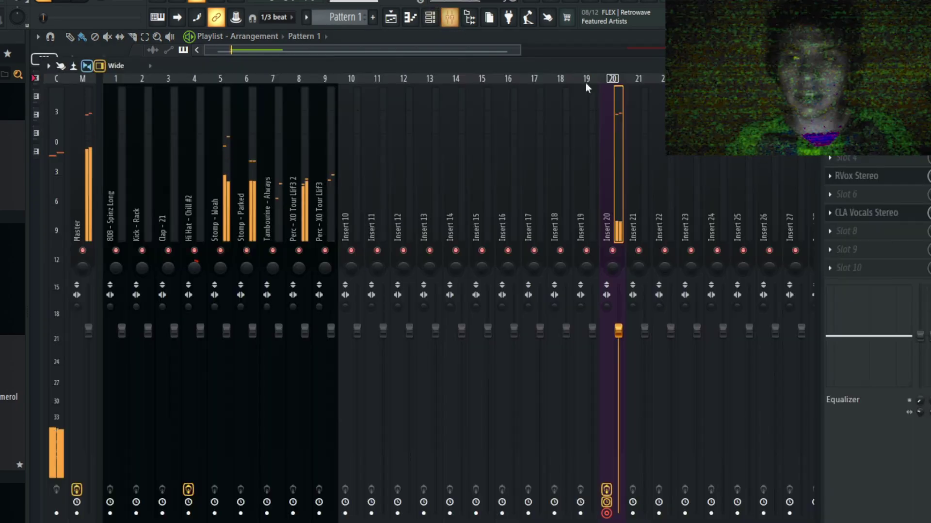
pyautogui.click(855, 102)
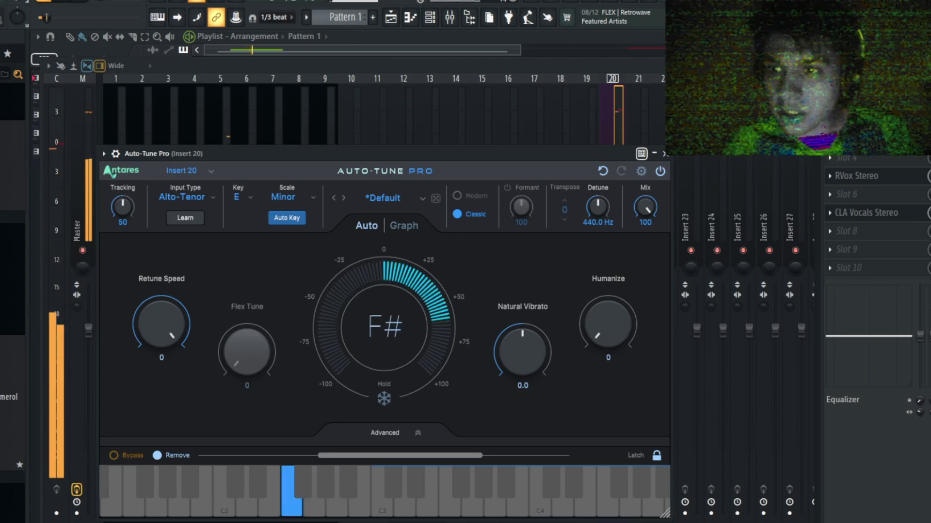
pyautogui.click(856, 102)
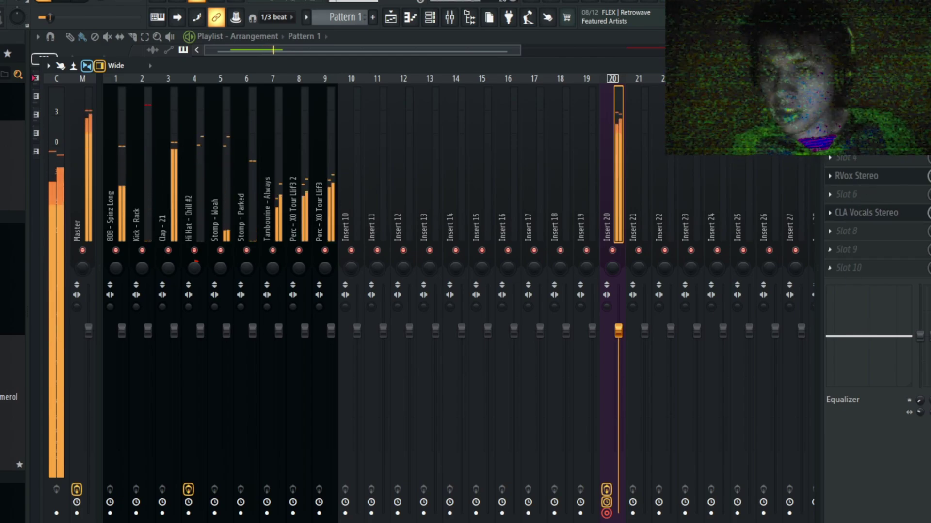
# Examine the recorded vocal clip on Track 3 closely around bars 12 to 14 in the playlist
pyautogui.click(391, 18)
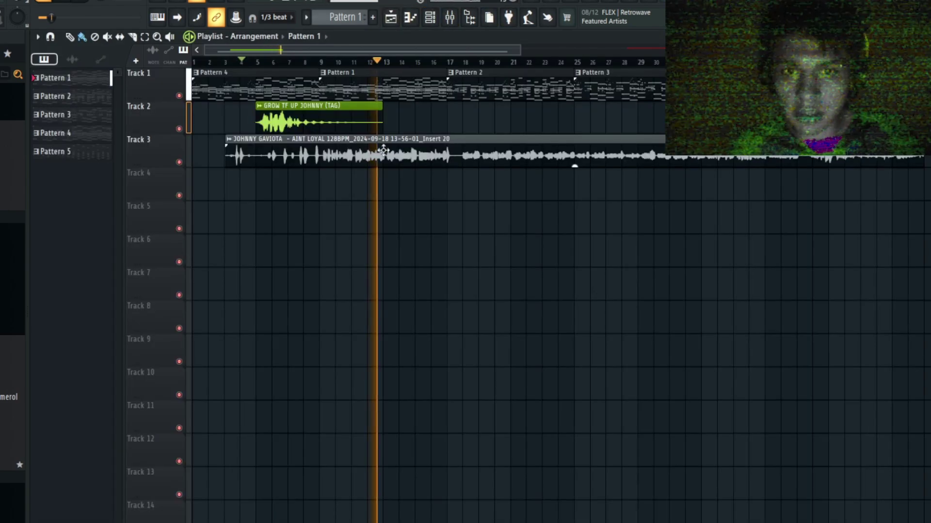
pyautogui.scroll(3, 371, 149)
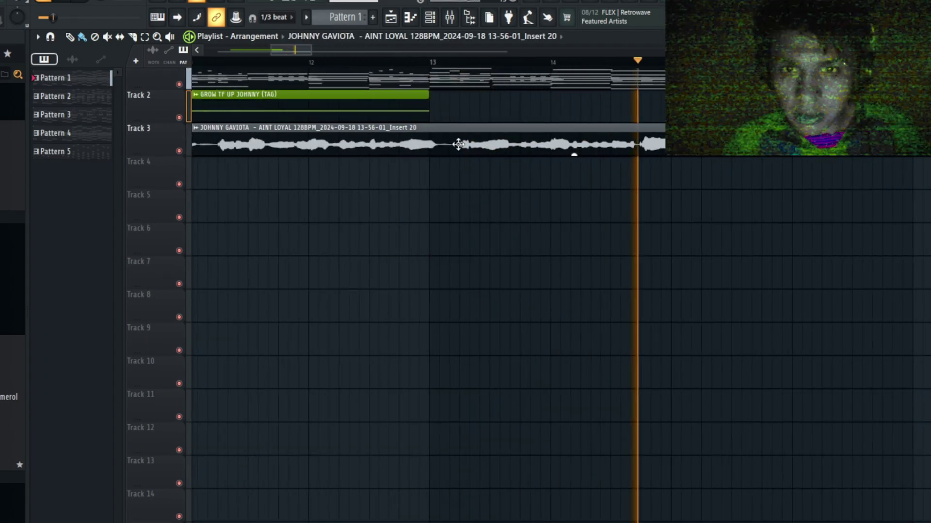
pyautogui.click(458, 143)
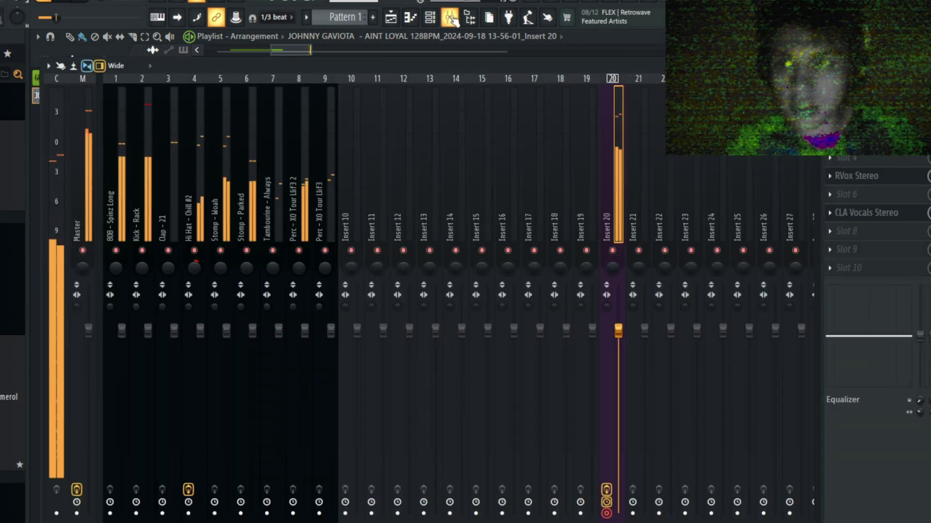
# Apply a low cut at about 63 Hz with band 1 of Insert 20's Fruity parametric EQ 2 and close the RVox Stereo plugin
pyautogui.click(449, 18)
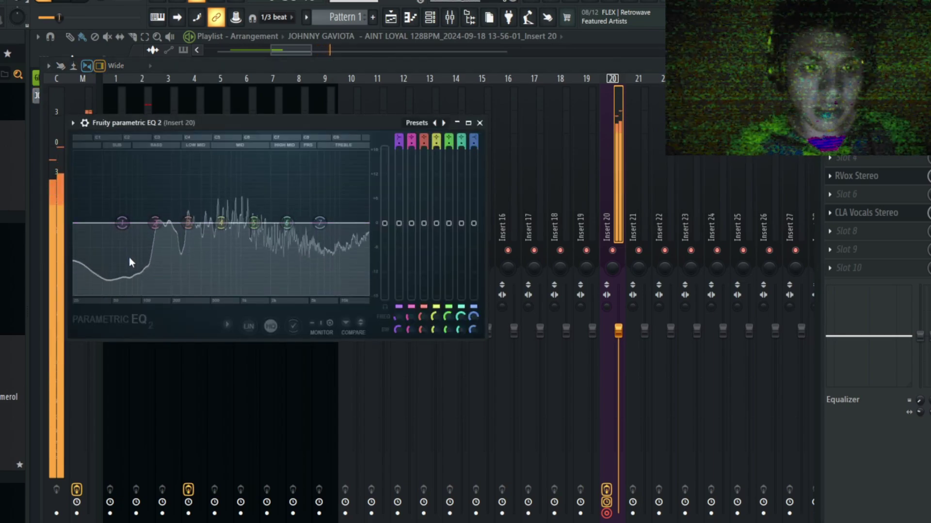
pyautogui.scroll(1, 133, 230)
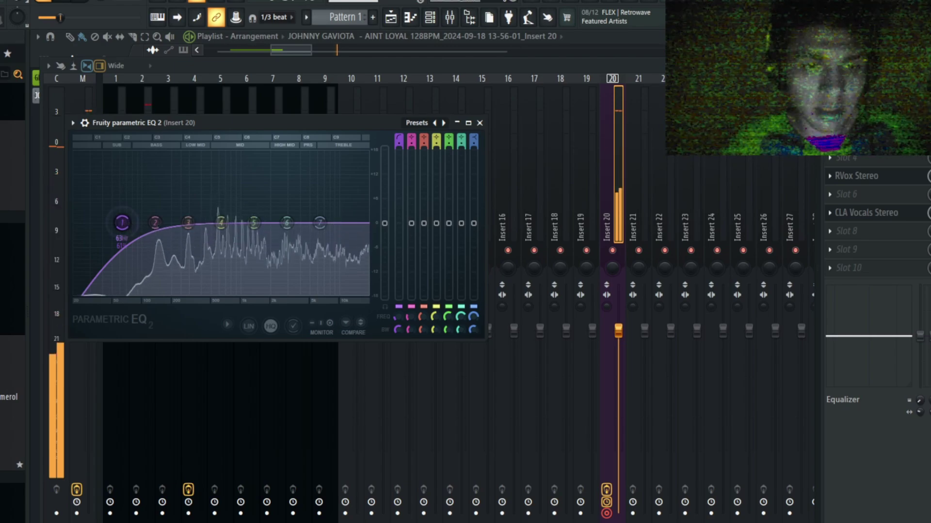
pyautogui.moveTo(158, 244); pyautogui.dragTo(157, 314)
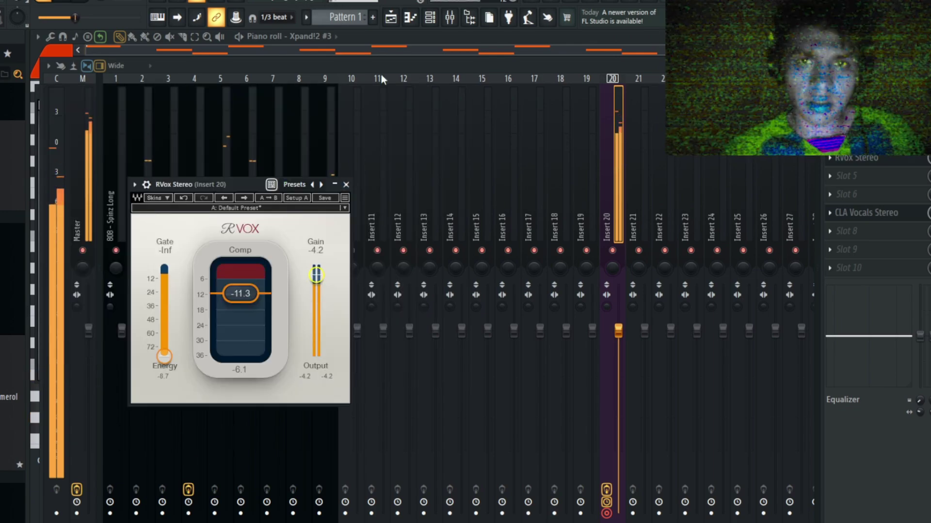
pyautogui.press('Escape')
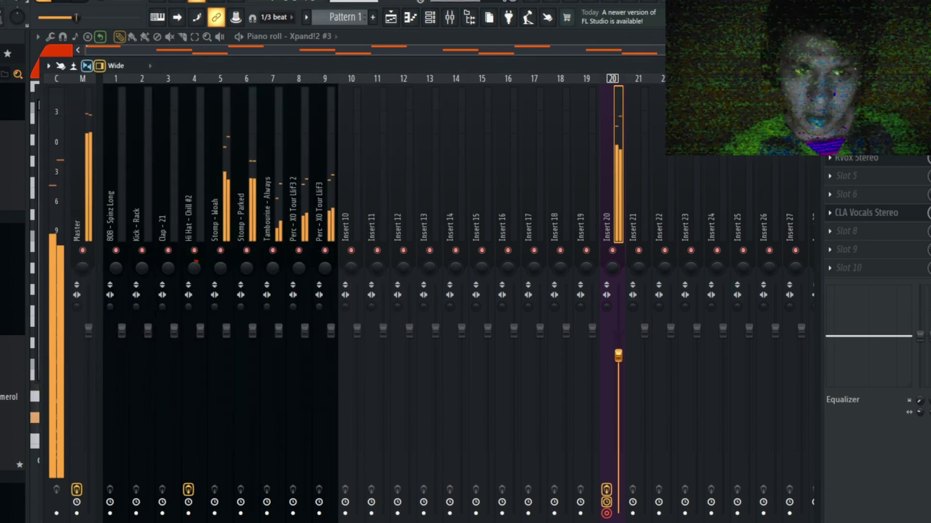
# Mute Track 3 and record a short vocal take on Track 4 with playback starting at about bar 7
pyautogui.press('F5')
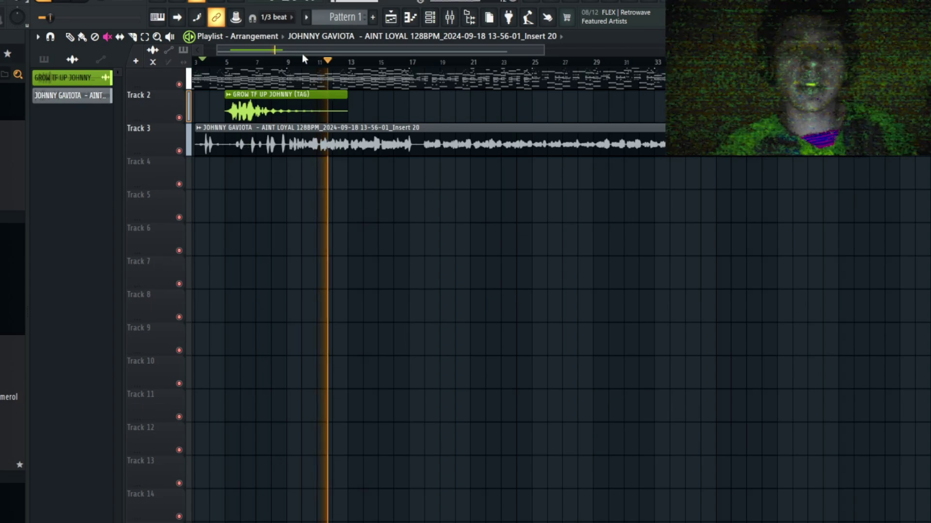
pyautogui.click(260, 62)
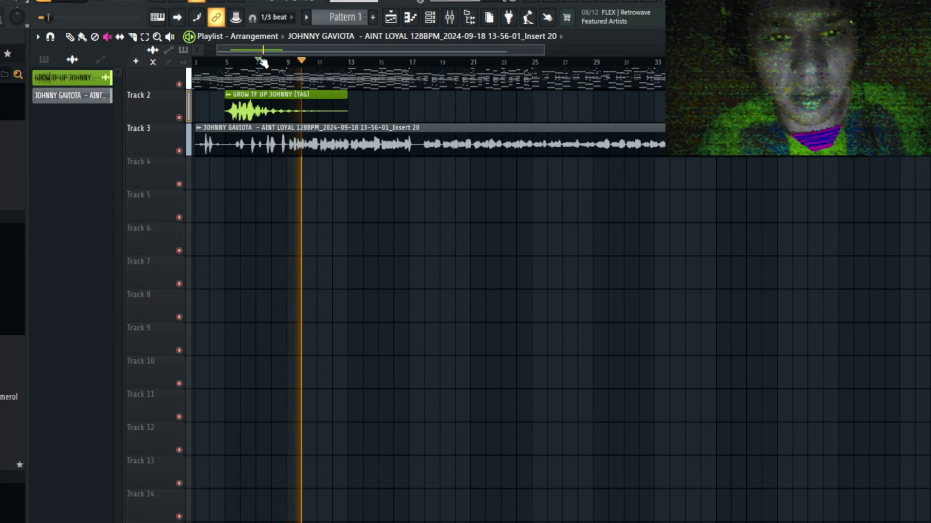
pyautogui.click(260, 62)
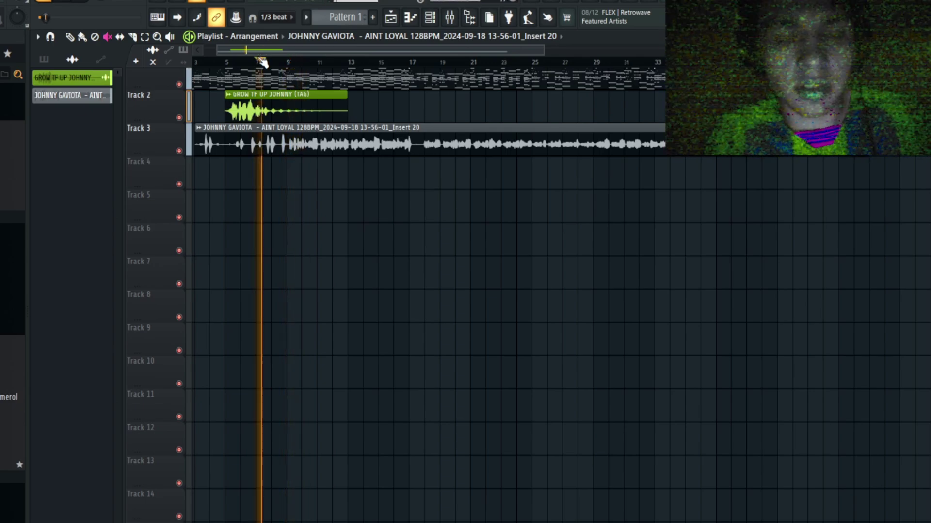
pyautogui.click(179, 151)
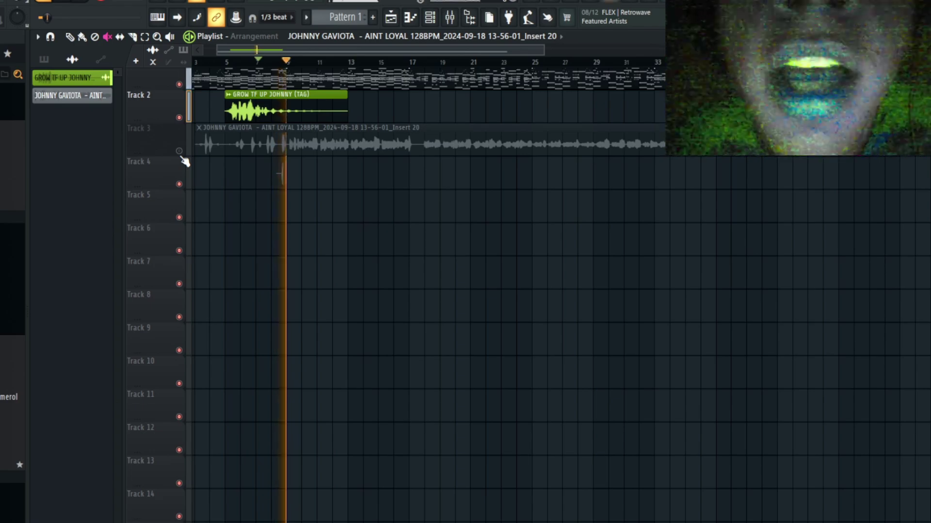
pyautogui.press('space')
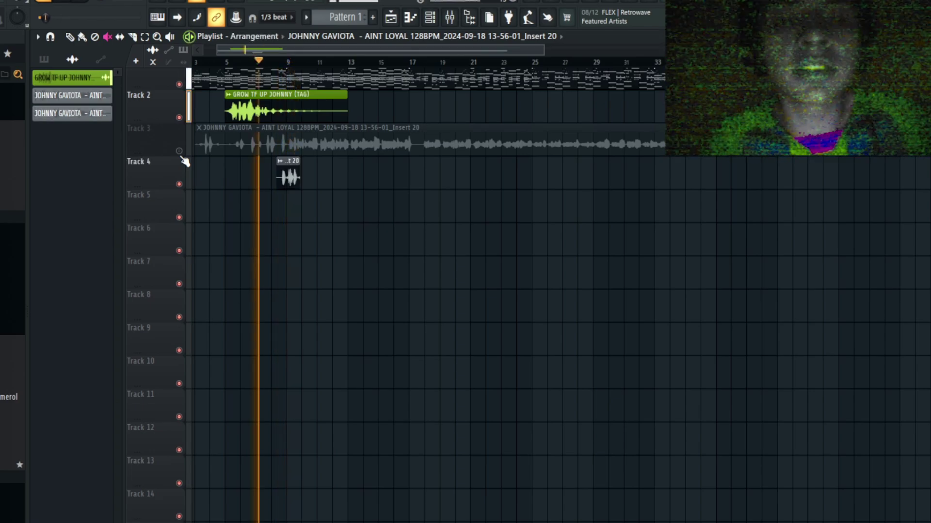
# Record a vocal take on Track 5 from about bar 9, and trim its start and the end of the overlapping Track 4 take
pyautogui.click(281, 62)
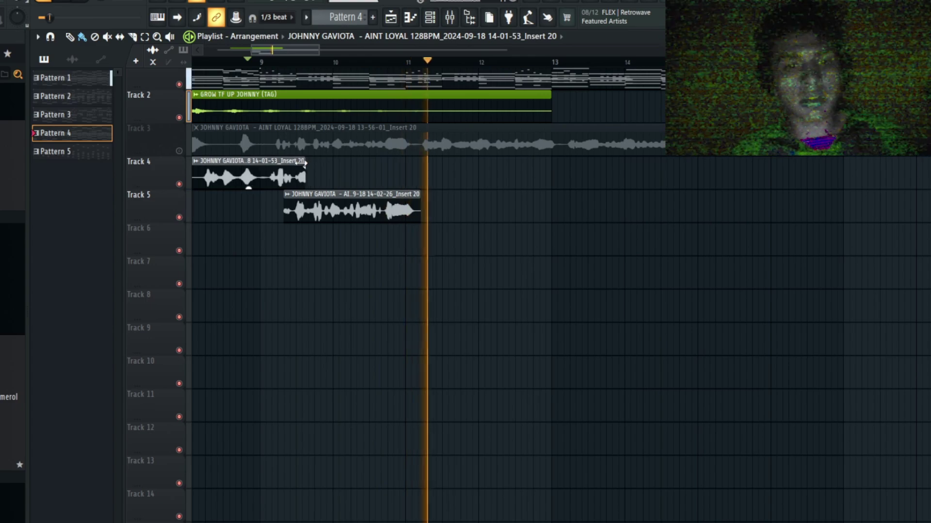
pyautogui.moveTo(309, 161); pyautogui.dragTo(295, 167)
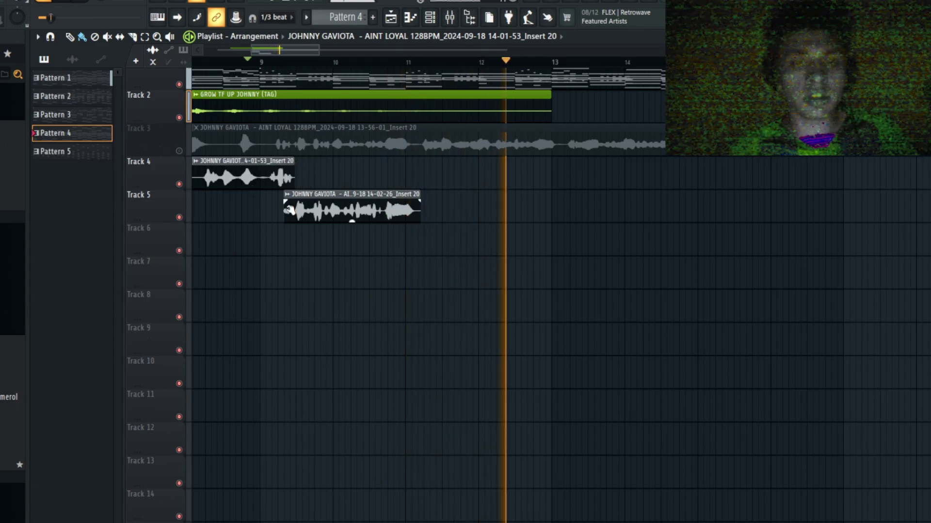
pyautogui.moveTo(284, 219); pyautogui.dragTo(297, 224)
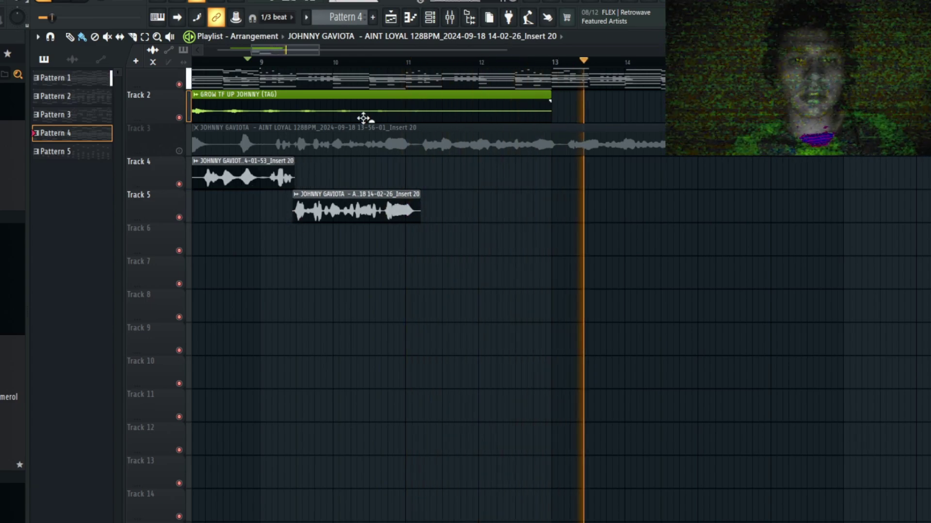
# Record two further short vocal takes, one on Track 4 from about bar 11 and one on Track 5 from about bar 12
pyautogui.click(296, 66)
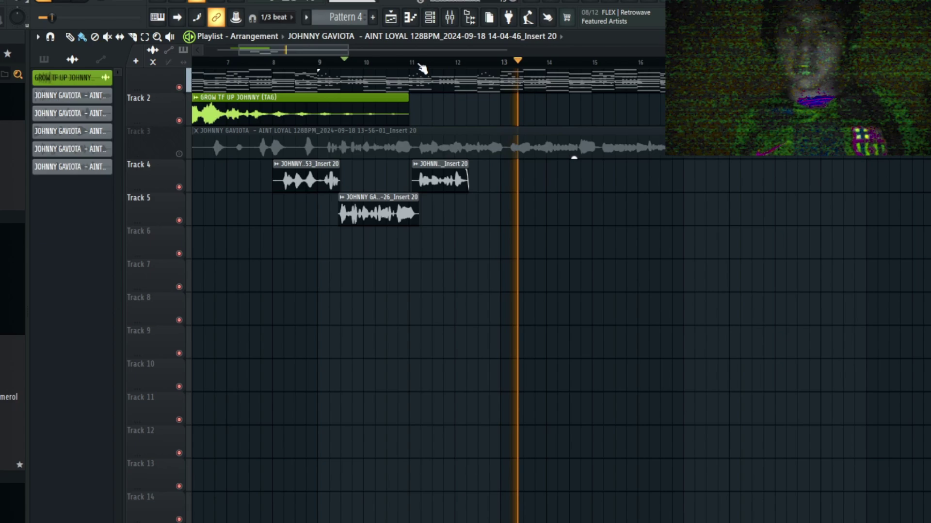
pyautogui.click(420, 67)
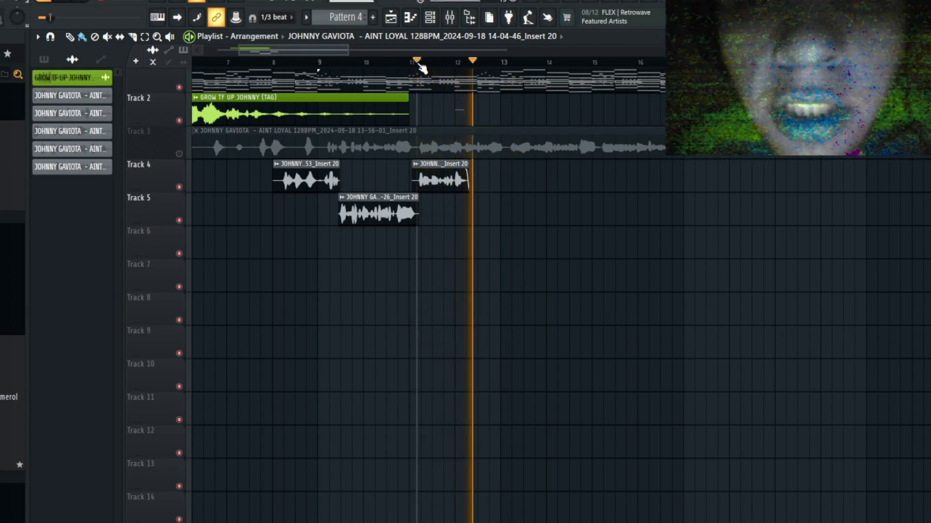
pyautogui.press('space')
pyautogui.press('space')
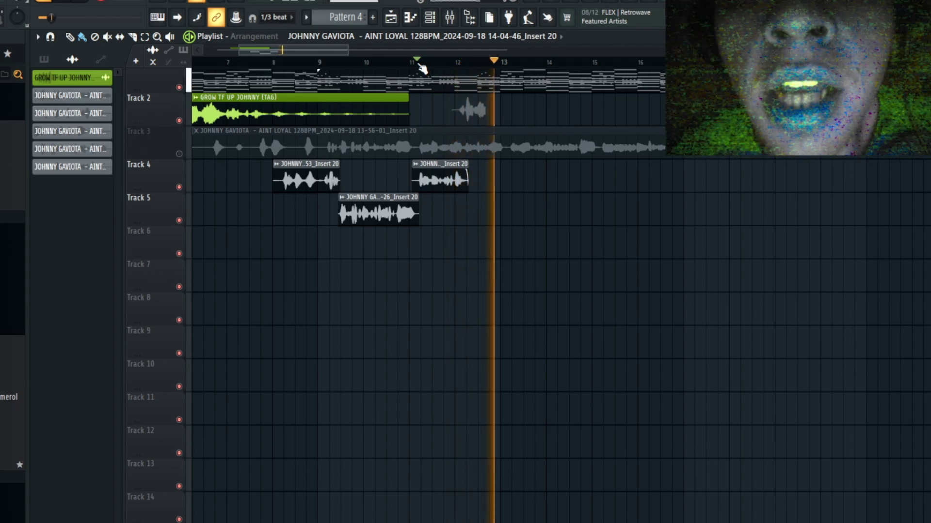
pyautogui.press('space')
pyautogui.press('space')
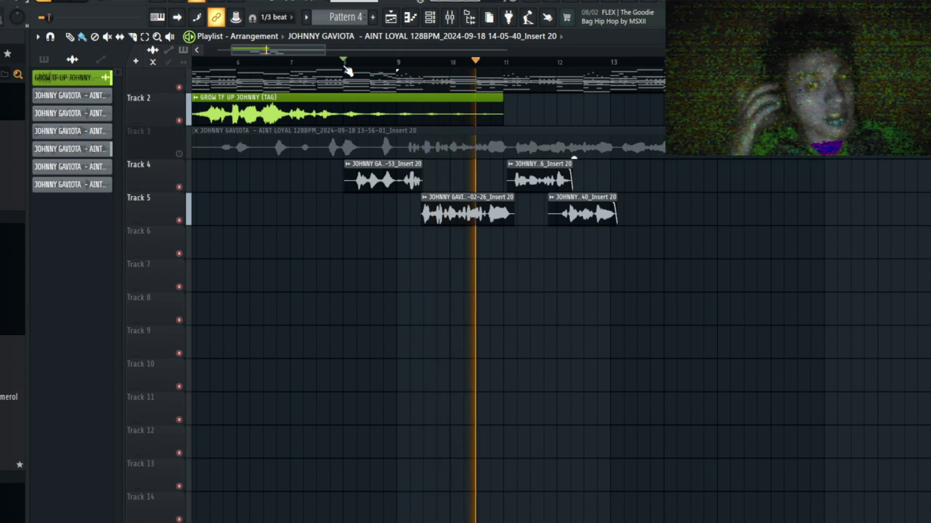
# Inspect the audio clip settings of the first vocal take on Track 4 and close them
pyautogui.doubleClick(383, 182)
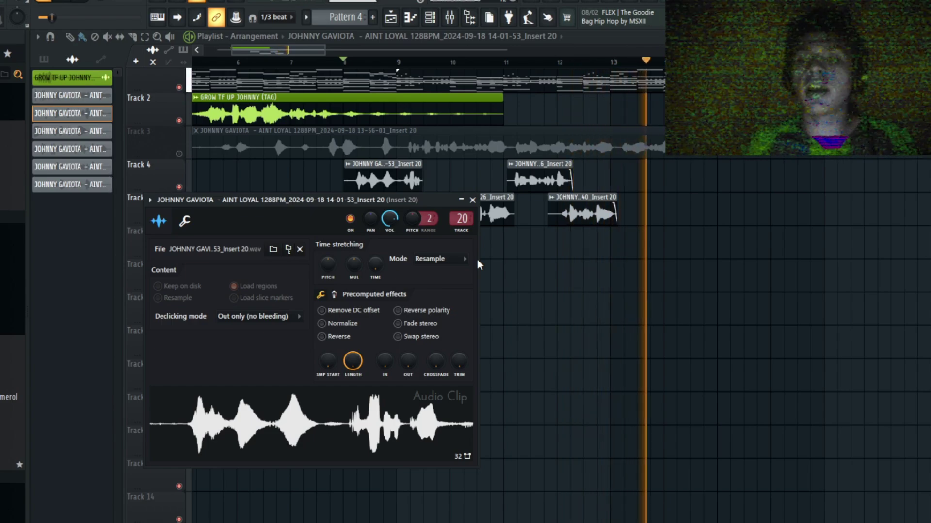
pyautogui.click(473, 200)
# Try a vocal take on Track 2 from about bar 13 with its start trimmed slightly, and undo it
pyautogui.scroll(-3, 523, 65)
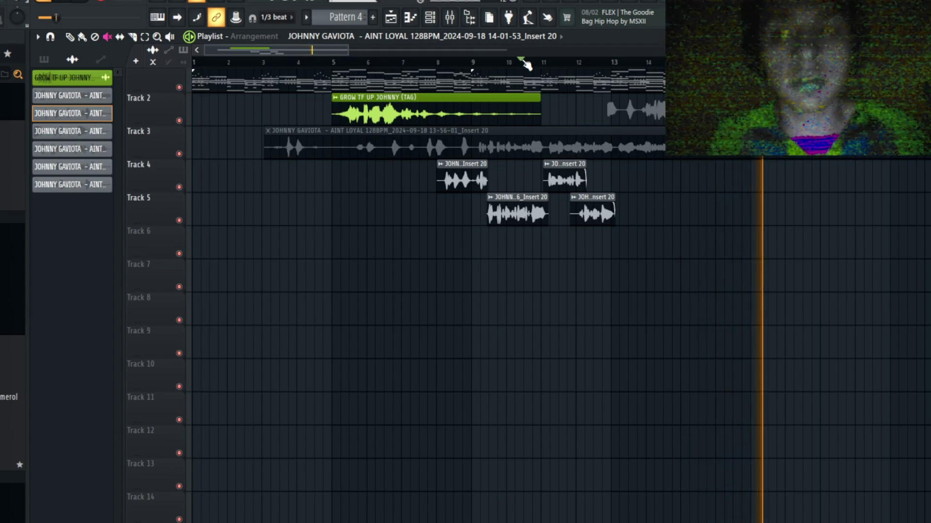
pyautogui.click(524, 62)
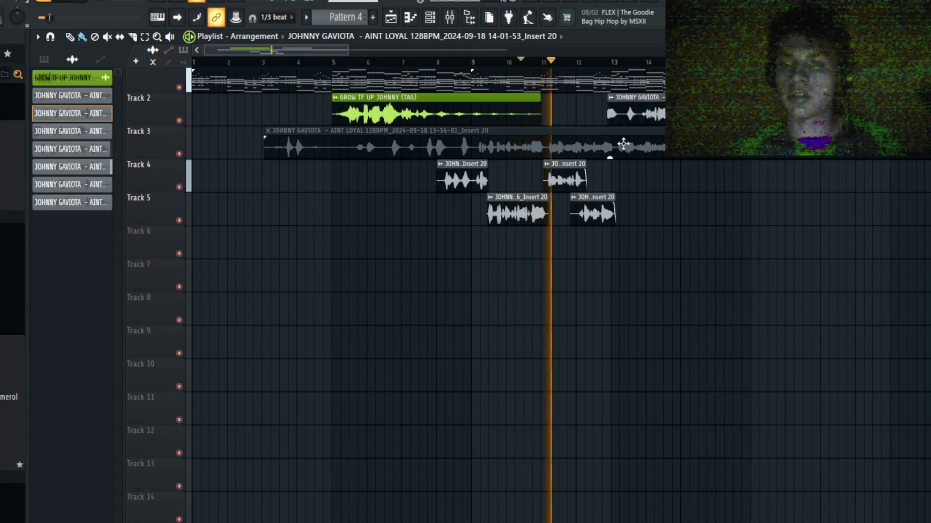
pyautogui.moveTo(607, 120); pyautogui.dragTo(619, 128)
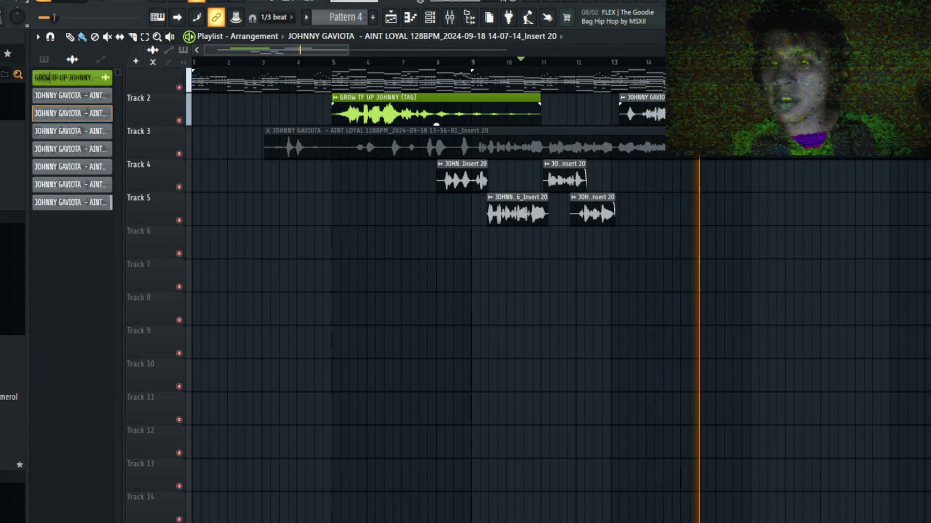
pyautogui.hotkey('ctrl', 'z')
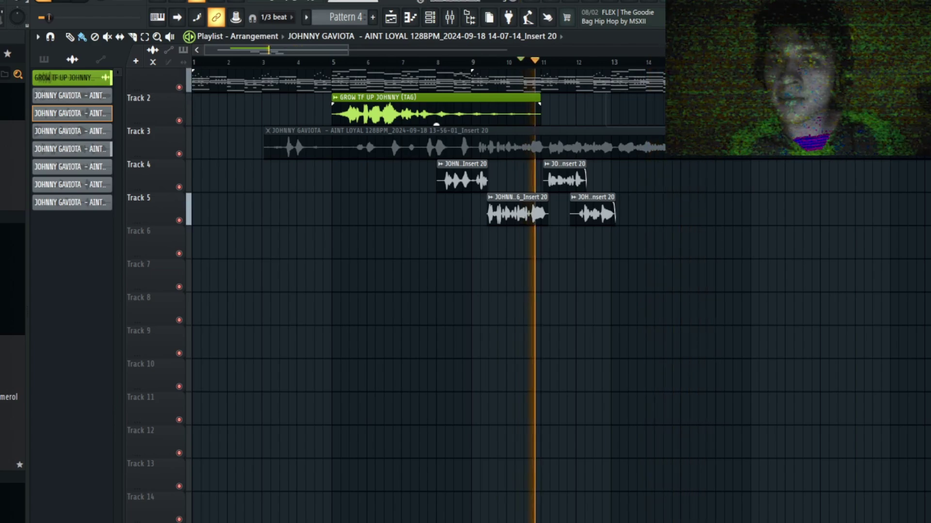
# Set the Pitch fader of the CLA Vocals Stereo plugin on mixer Insert 21 to about 0 and return to the playlist
pyautogui.click(391, 17)
pyautogui.click(398, 23)
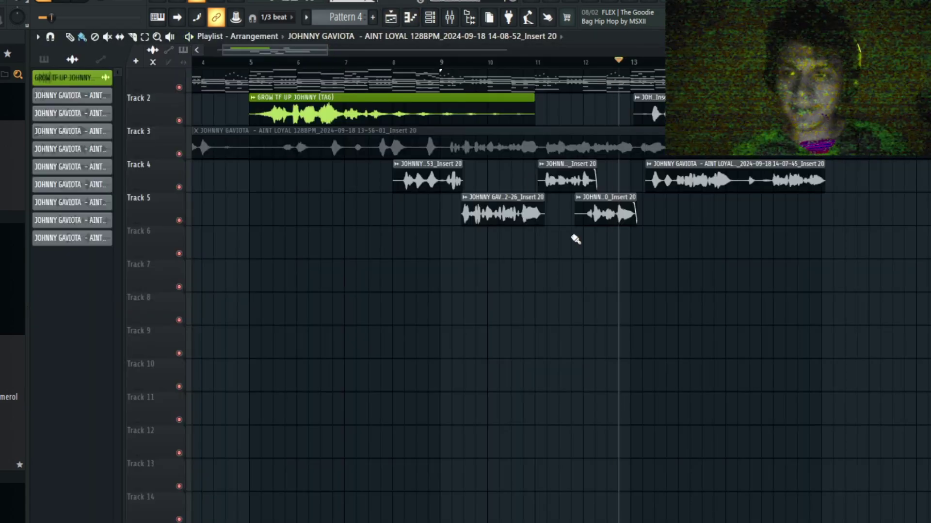
pyautogui.scroll(-4, 576, 239)
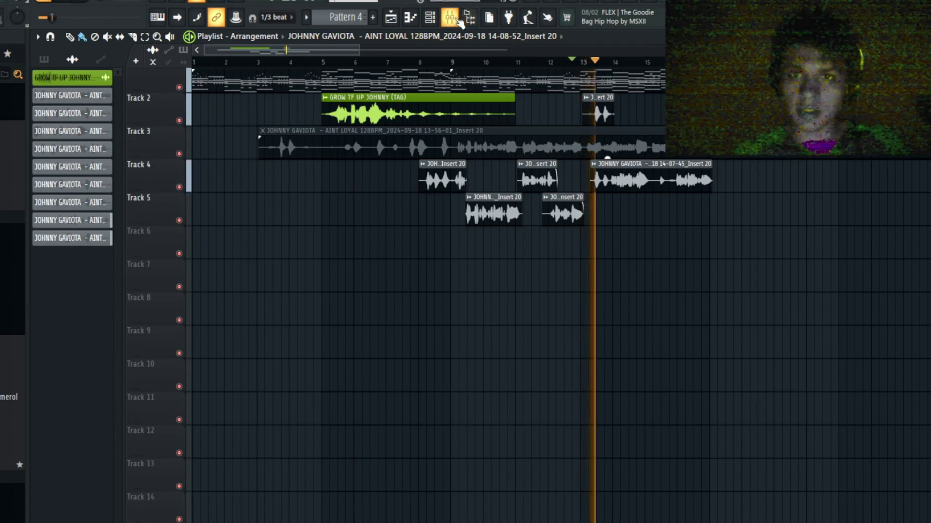
pyautogui.press('F9')
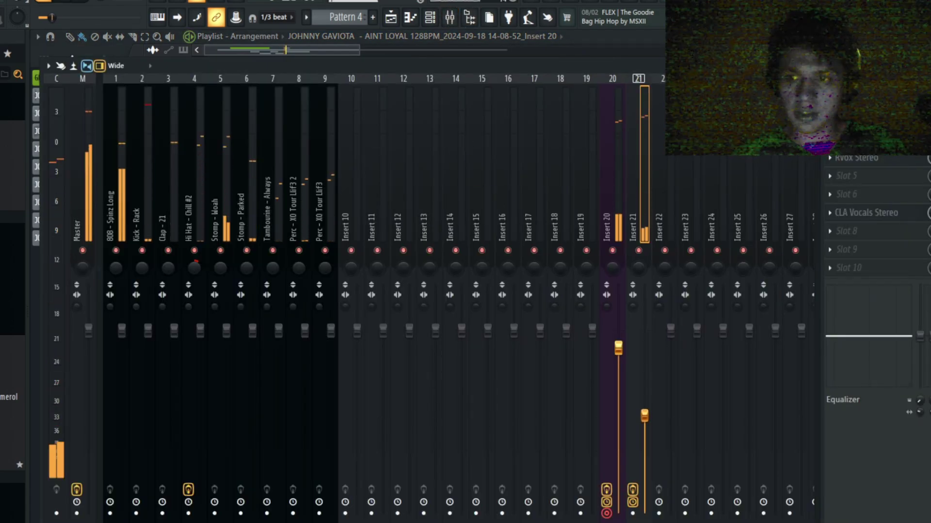
pyautogui.click(881, 214)
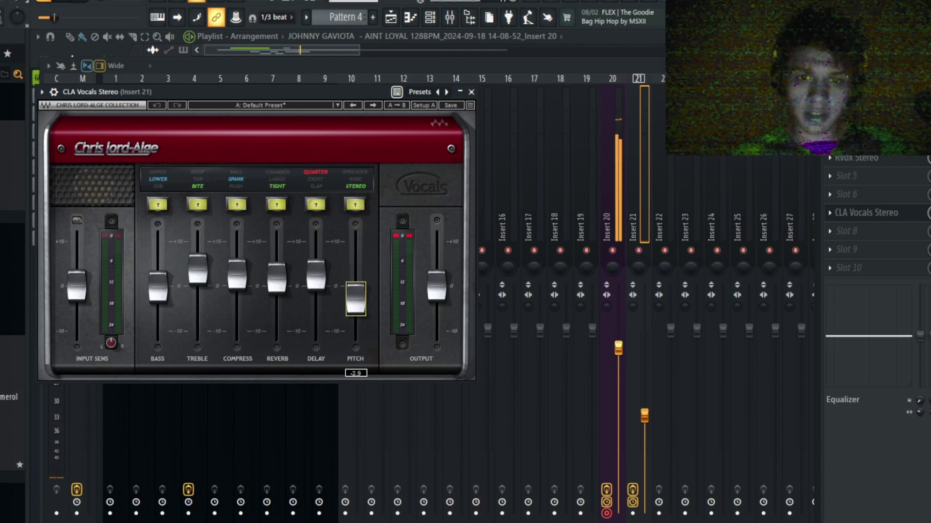
pyautogui.moveTo(349, 216); pyautogui.dragTo(357, 261)
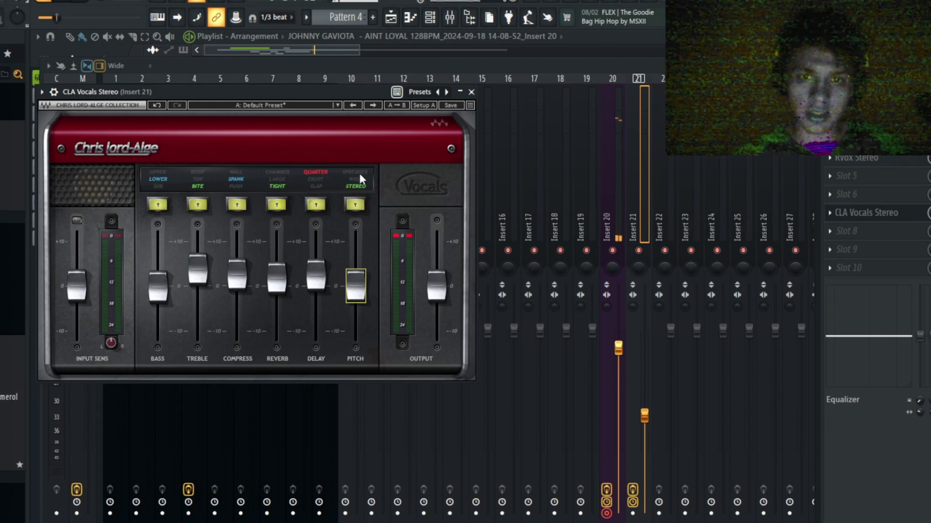
pyautogui.press('F5')
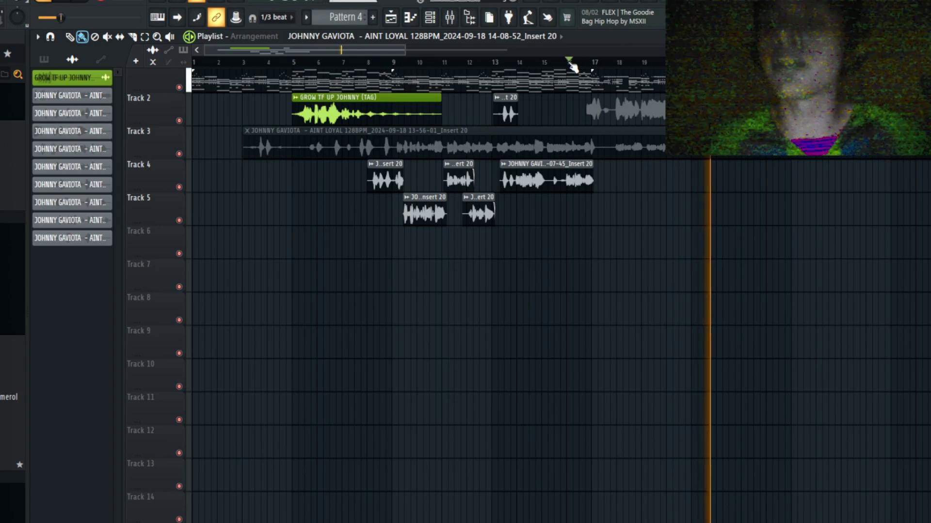
# Finish the vocal take on Track 2 from about bar 17 and slice it just before bar 18
pyautogui.press('space')
pyautogui.press('space')
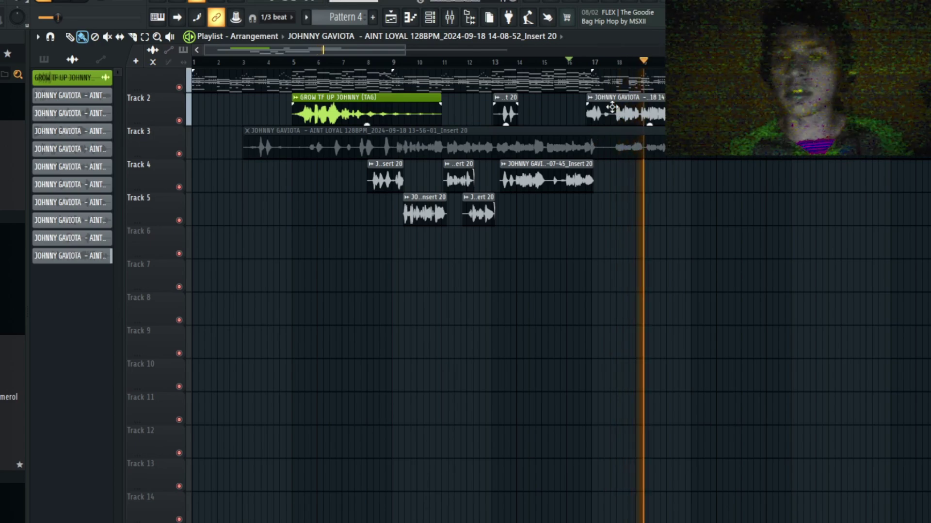
pyautogui.press('c')
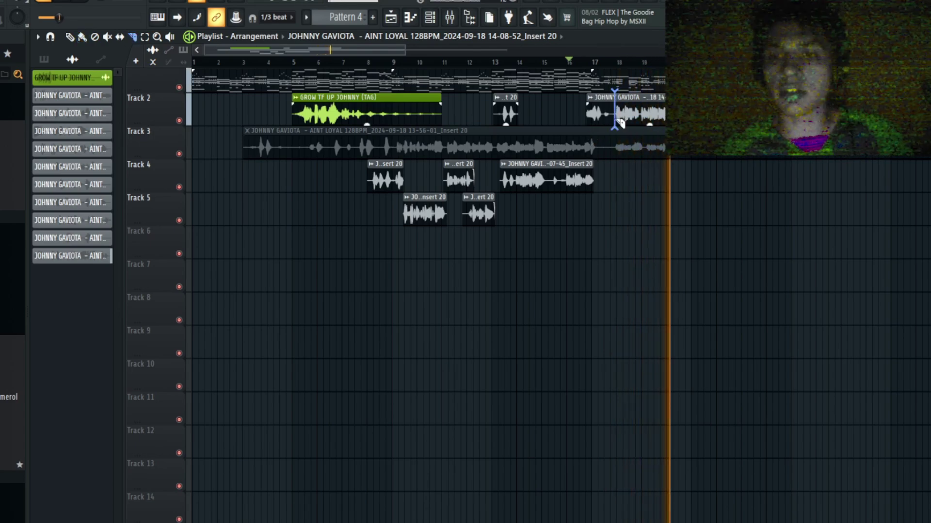
pyautogui.moveTo(616, 125); pyautogui.dragTo(614, 127)
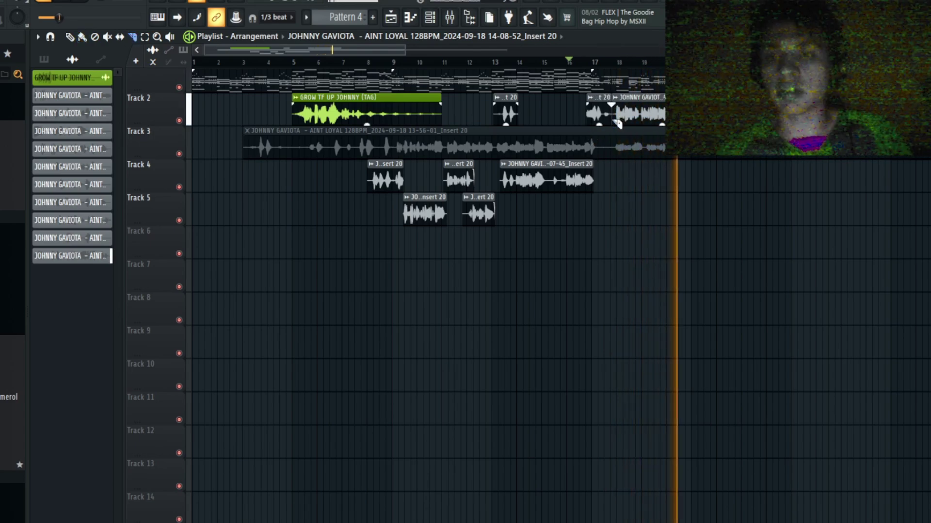
# Record a short vocal take on Track 4 around bar 20 and remove the second part of the sliced Track 2 take
pyautogui.click(645, 61)
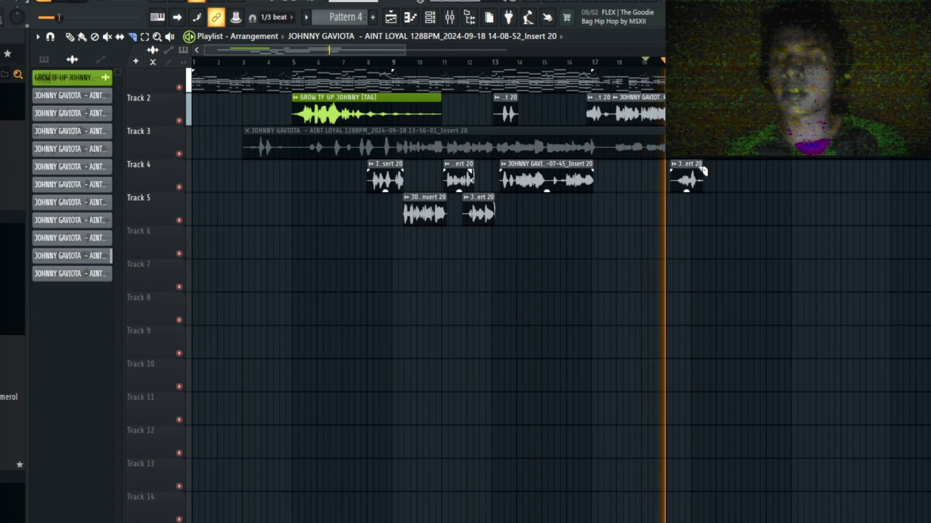
pyautogui.scroll(2, 702, 175)
pyautogui.click(592, 115)
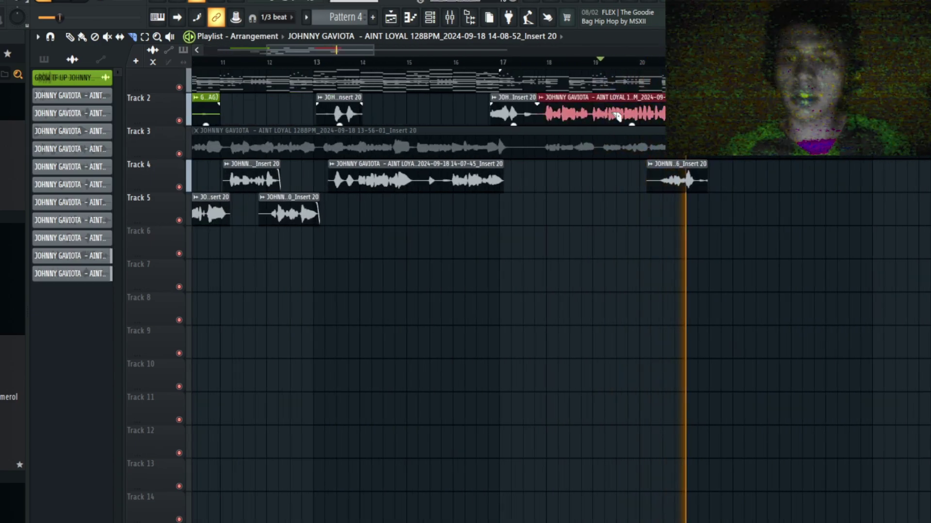
pyautogui.scroll(3, 507, 114)
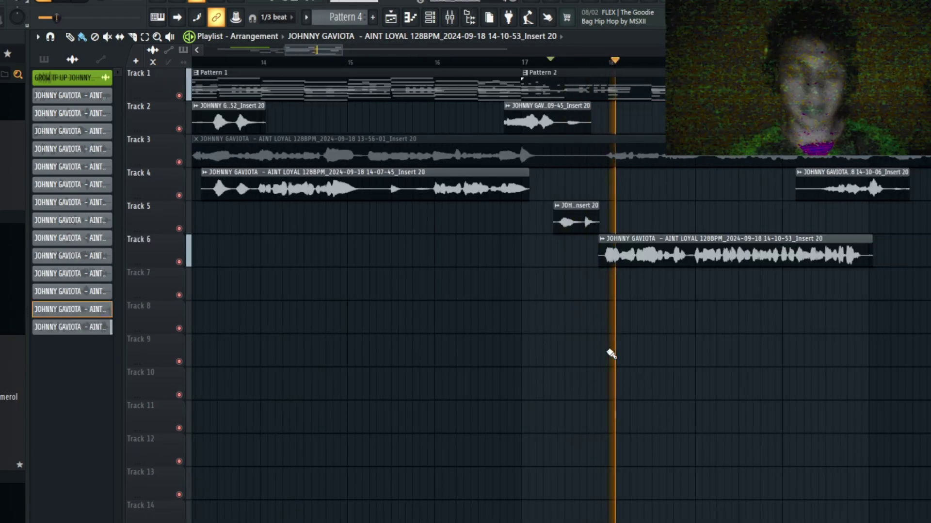
# Move the long muted vocal take from Track 3 to Track 7, and shift the Track 2 takes near bars 13 and 17 to Track 3
pyautogui.scroll(-3, 582, 173)
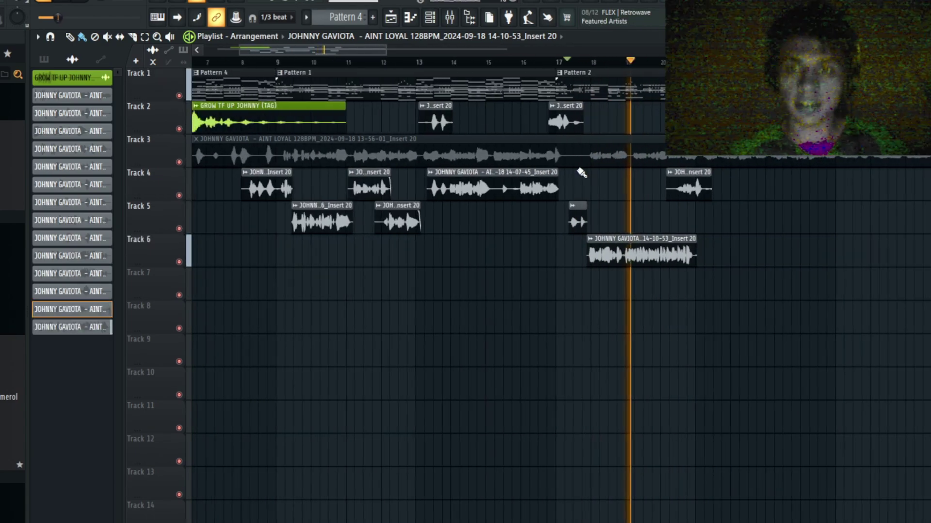
pyautogui.click(463, 156)
pyautogui.hotkey('shift', 'Down')
pyautogui.hotkey('shift', 'Down')
pyautogui.hotkey('shift', 'Down')
pyautogui.hotkey('shift', 'Down')
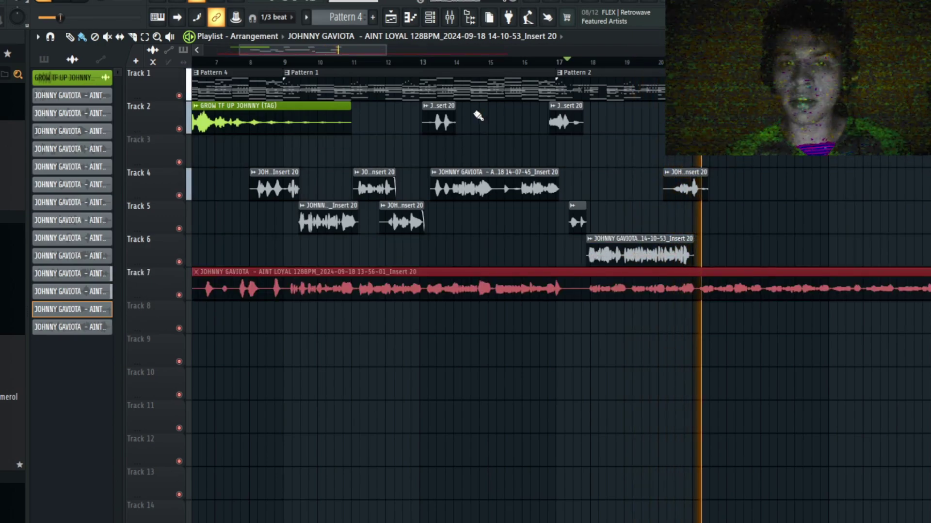
pyautogui.moveTo(478, 115); pyautogui.dragTo(664, 113)
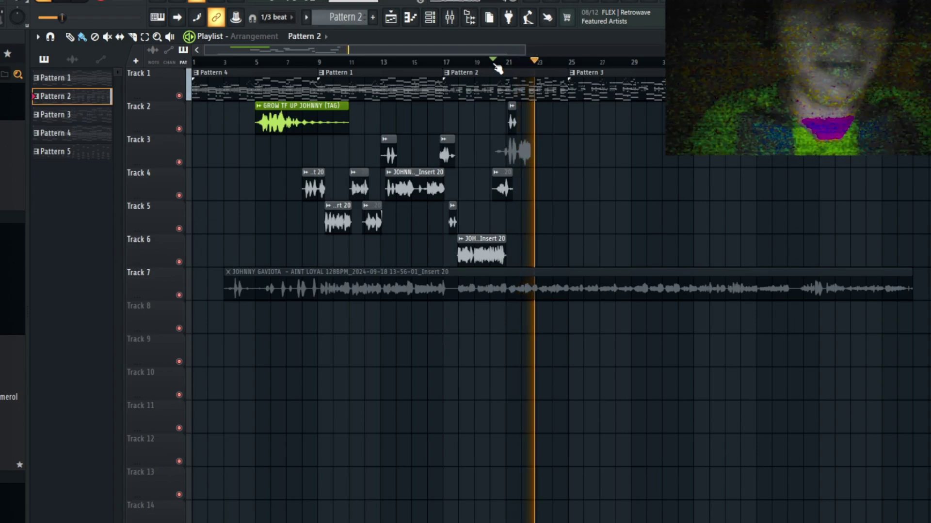
# Record a vocal take on Track 3 around bar 22 with playback starting near bar 20, and trim it and the start of the following Track 2 take
pyautogui.click(494, 63)
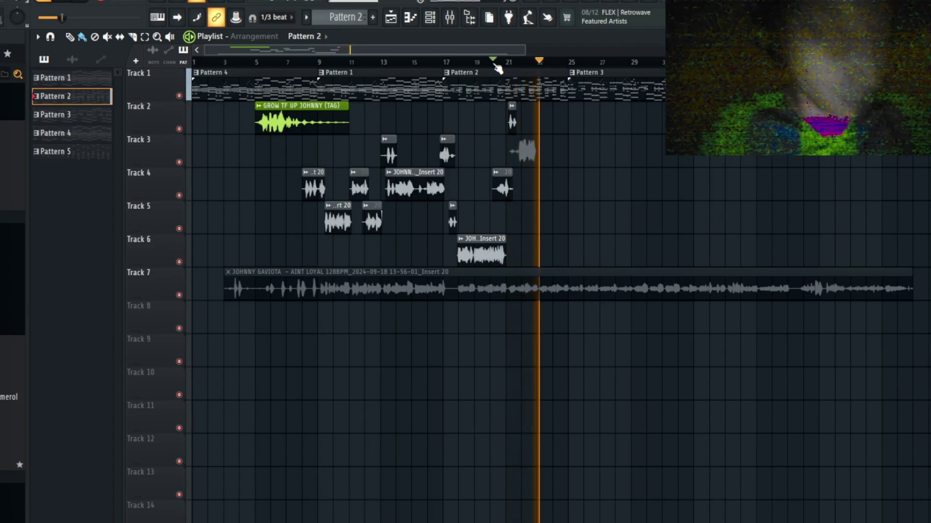
pyautogui.click(494, 63)
pyautogui.scroll(6, 502, 183)
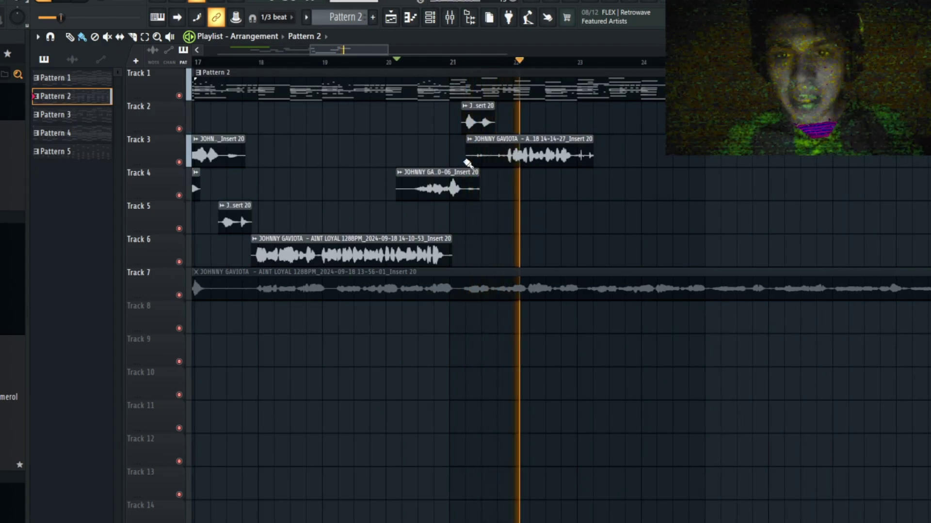
pyautogui.click(486, 155)
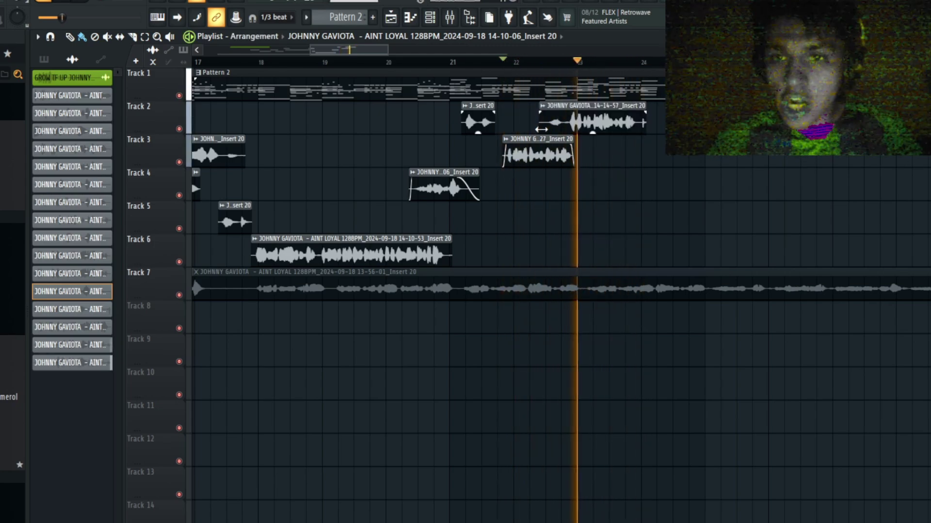
pyautogui.moveTo(540, 130); pyautogui.dragTo(562, 128)
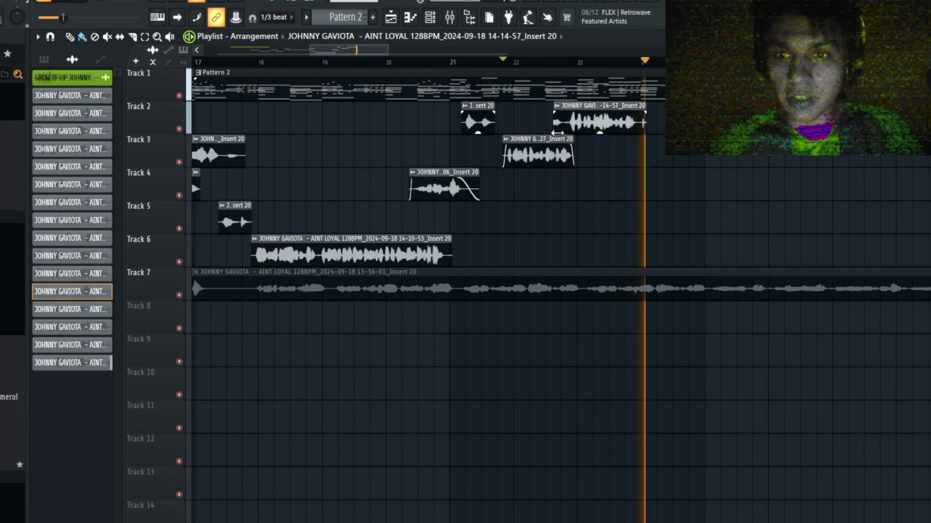
# Record a vocal take on Track 3 from about bar 23.5 and cut off its beginning up to about bar 25
pyautogui.click(555, 70)
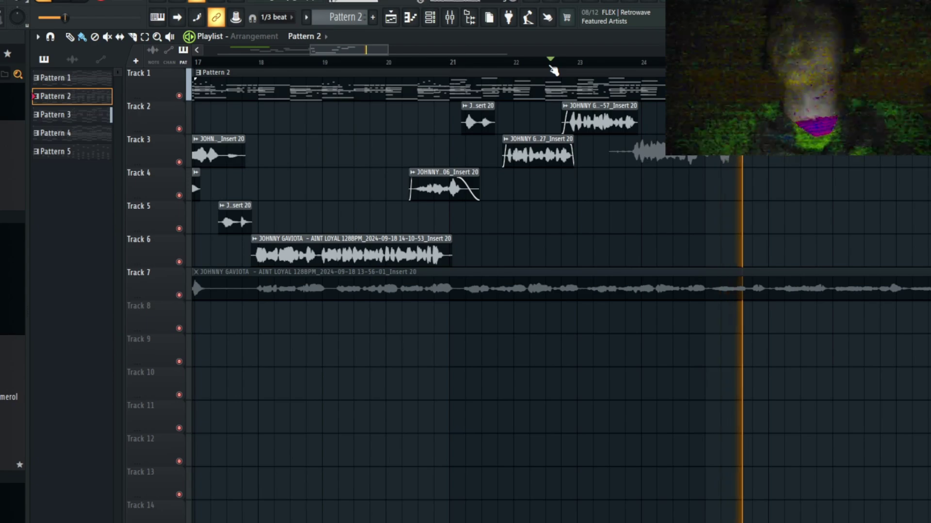
pyautogui.press('space')
pyautogui.press('space')
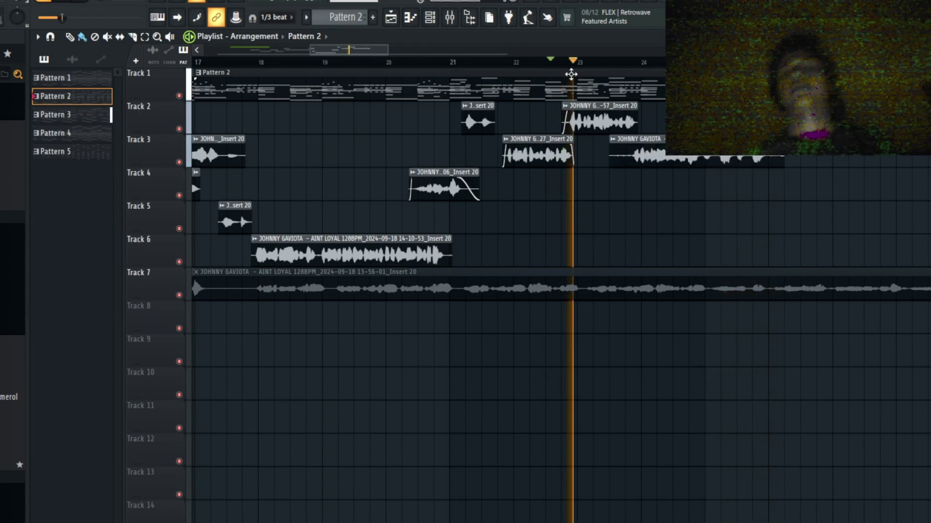
pyautogui.moveTo(609, 162); pyautogui.dragTo(625, 164)
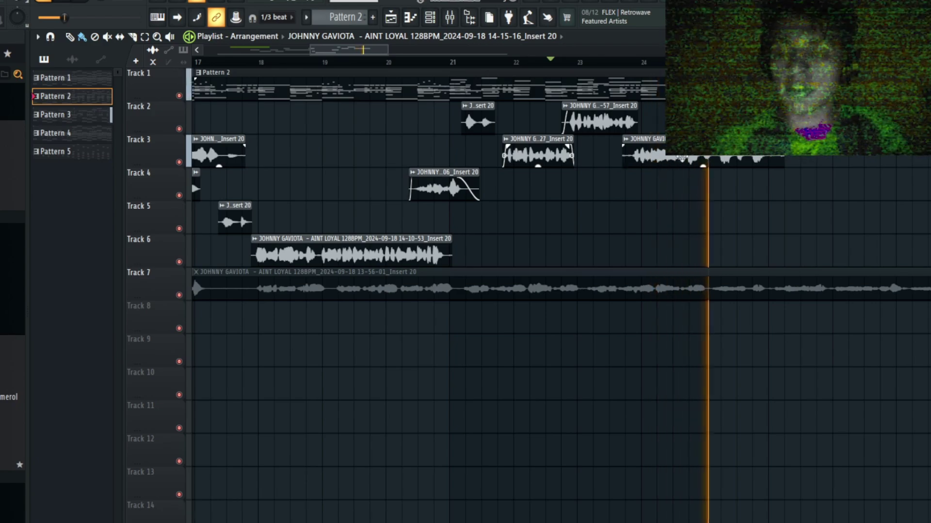
pyautogui.moveTo(681, 158); pyautogui.dragTo(665, 181)
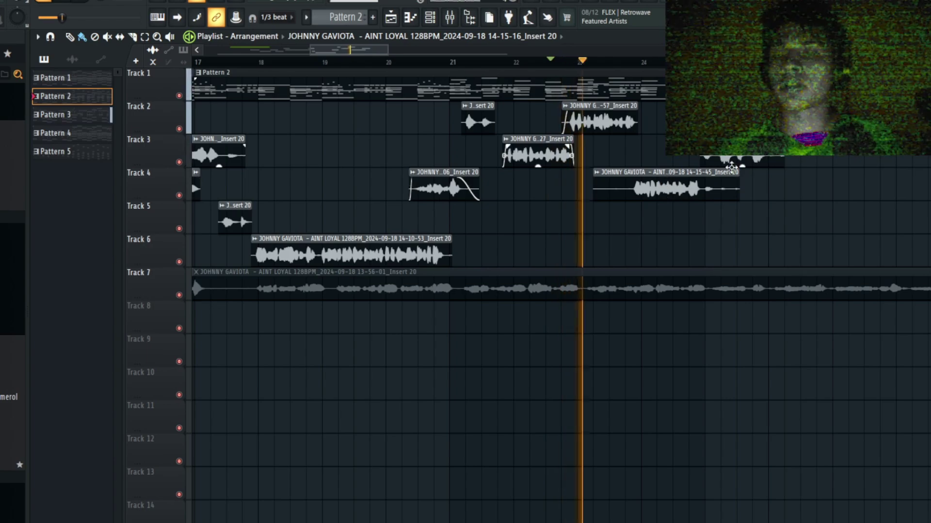
# Shorten the end of the long vocal take on Track 4 to just before bar 25
pyautogui.moveTo(739, 187); pyautogui.dragTo(702, 187)
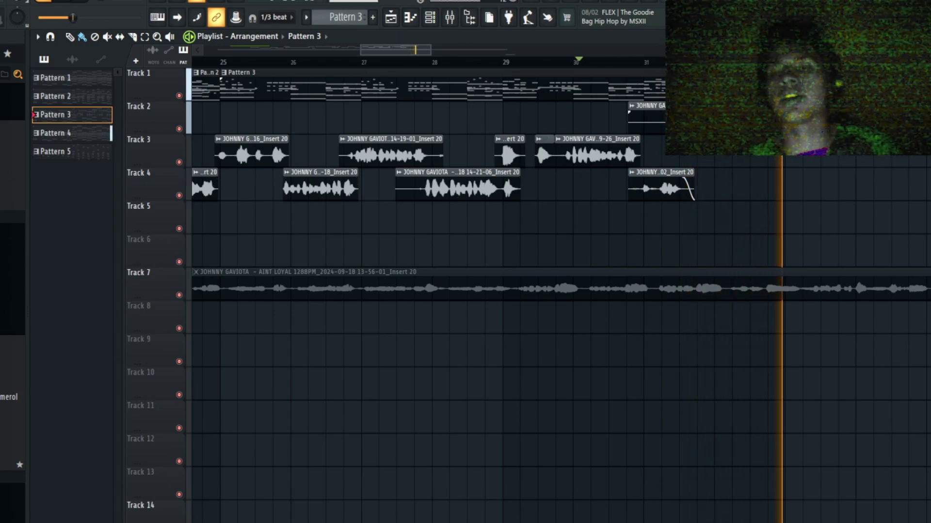
# Replace the Track 2 take near bar 31 with a new vocal recording and trim its start to about bar 31.4
pyautogui.rightClick(633, 119)
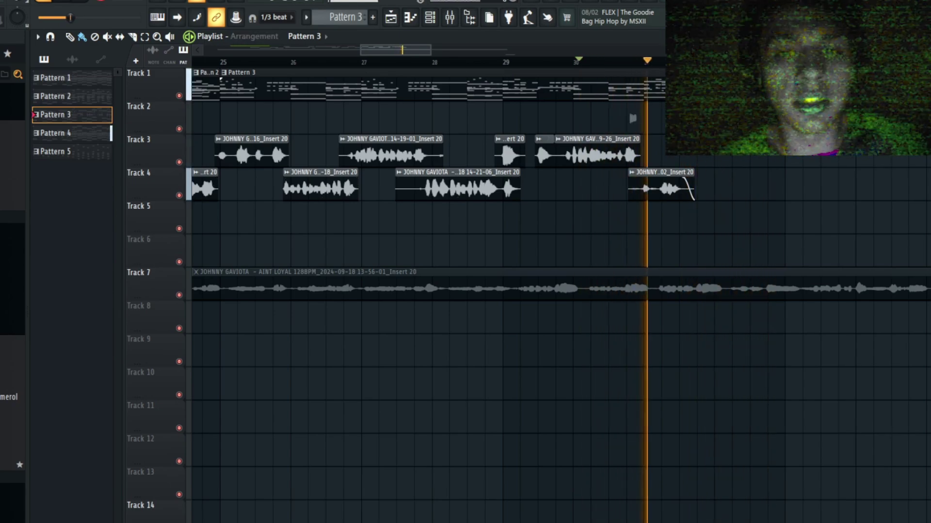
pyautogui.click(633, 118)
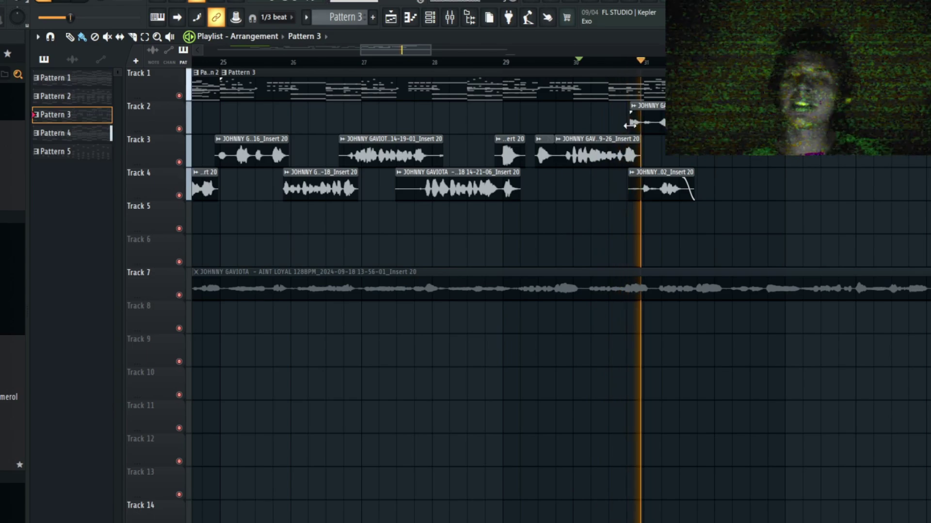
pyautogui.moveTo(630, 130); pyautogui.dragTo(674, 130)
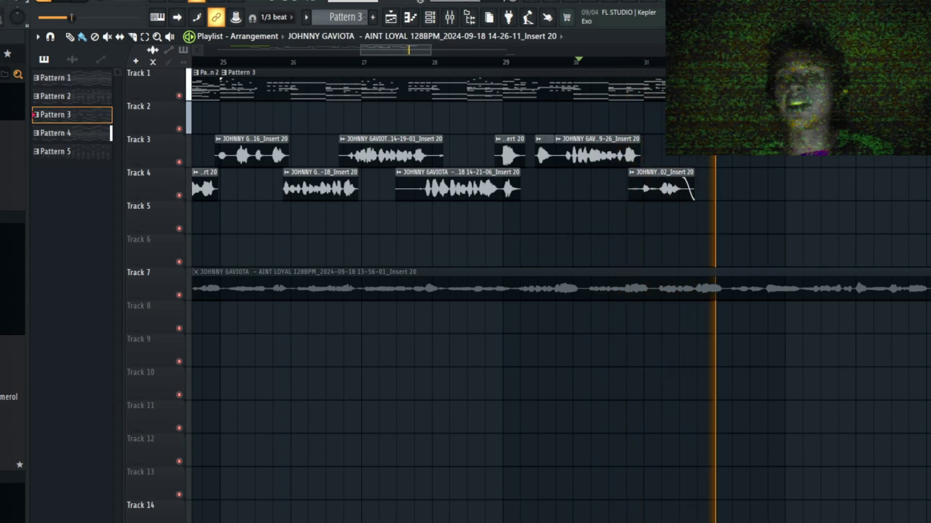
# Show the recorded audio clips in the playlist's clip picker
pyautogui.click(71, 59)
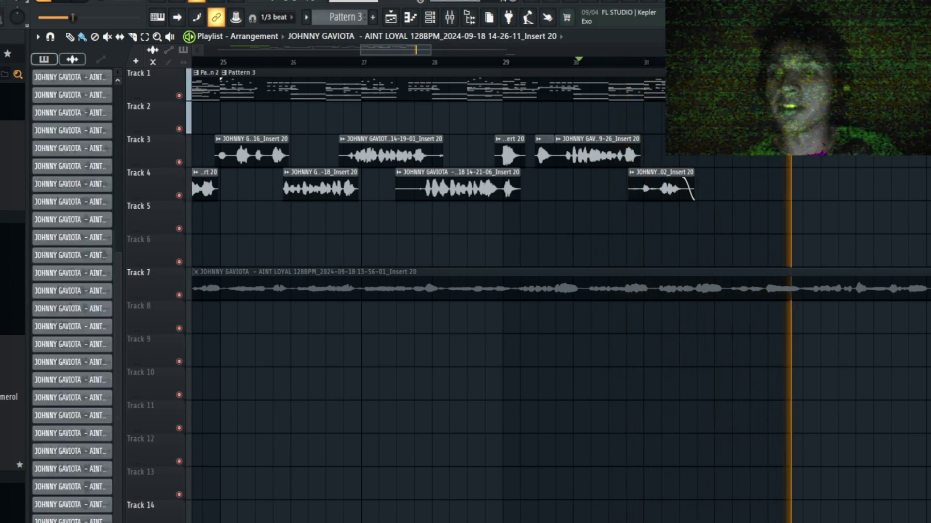
pyautogui.scroll(2, 784, 340)
# Slice Pattern 2 on Track 1 into short pieces between bars 21 and 22 and mute several of them
pyautogui.press('c')
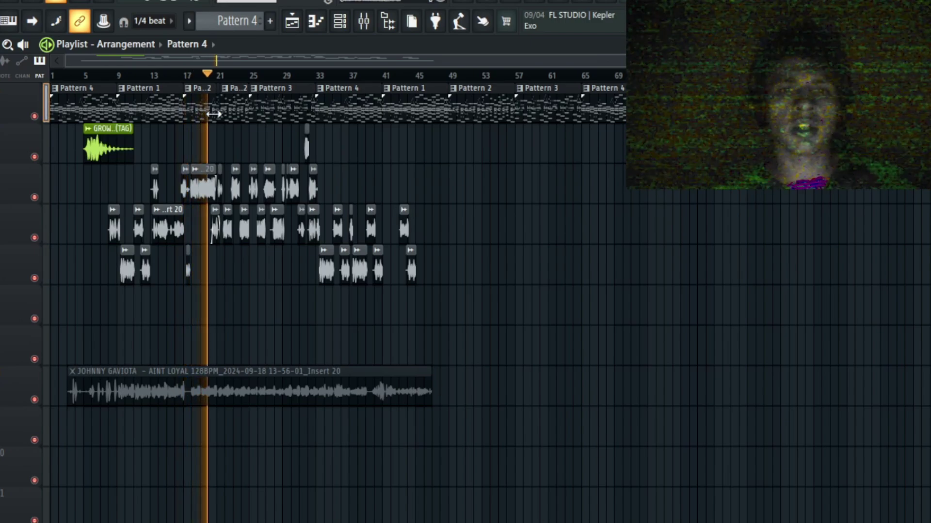
pyautogui.scroll(5, 213, 114)
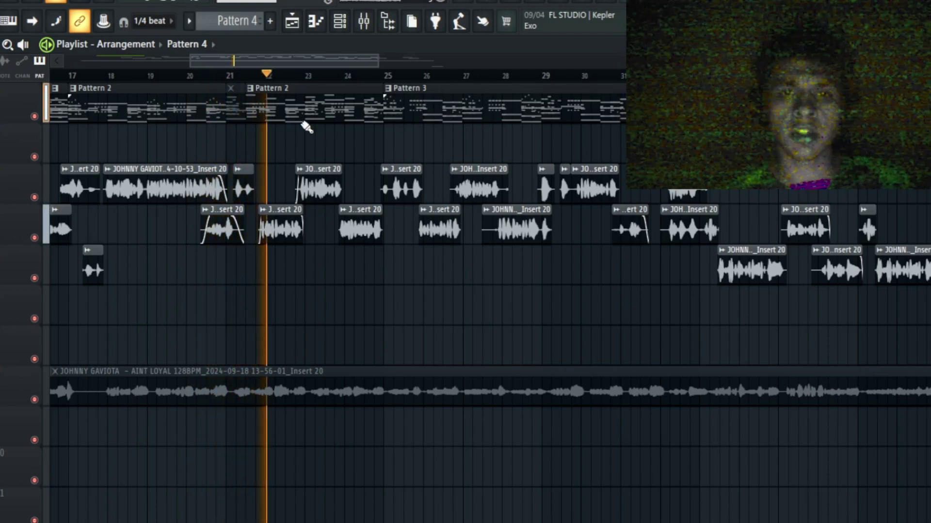
pyautogui.scroll(2, 306, 127)
pyautogui.scroll(3, 160, 129)
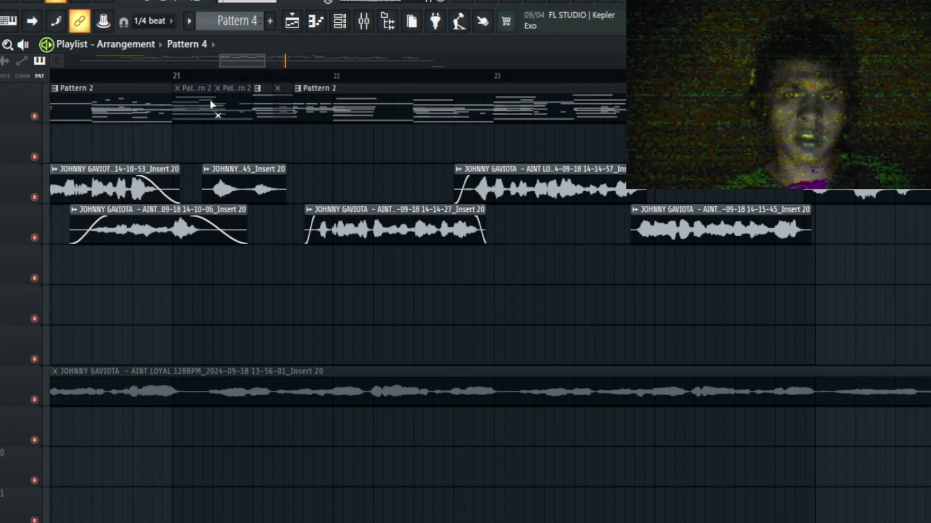
# Trim the end of the Track 3 vocal take to just before bar 28
pyautogui.scroll(-5, 239, 118)
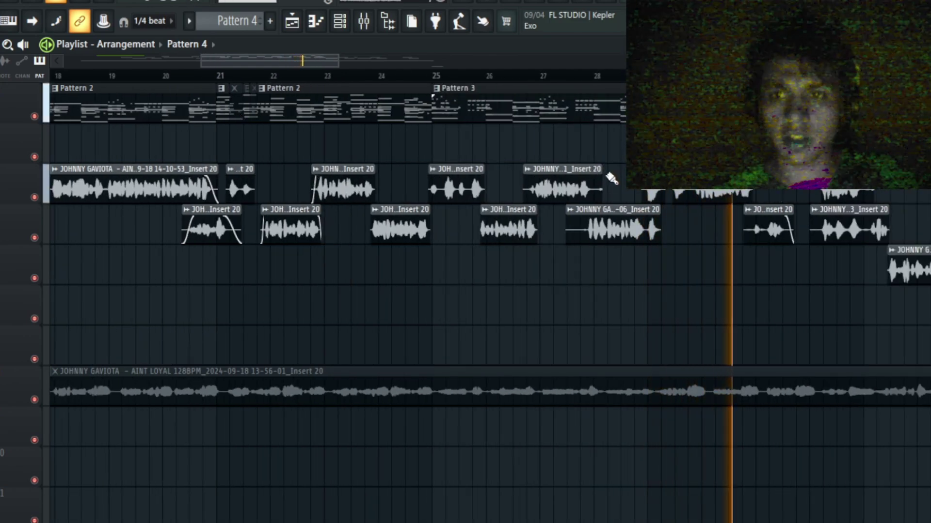
pyautogui.click(601, 170)
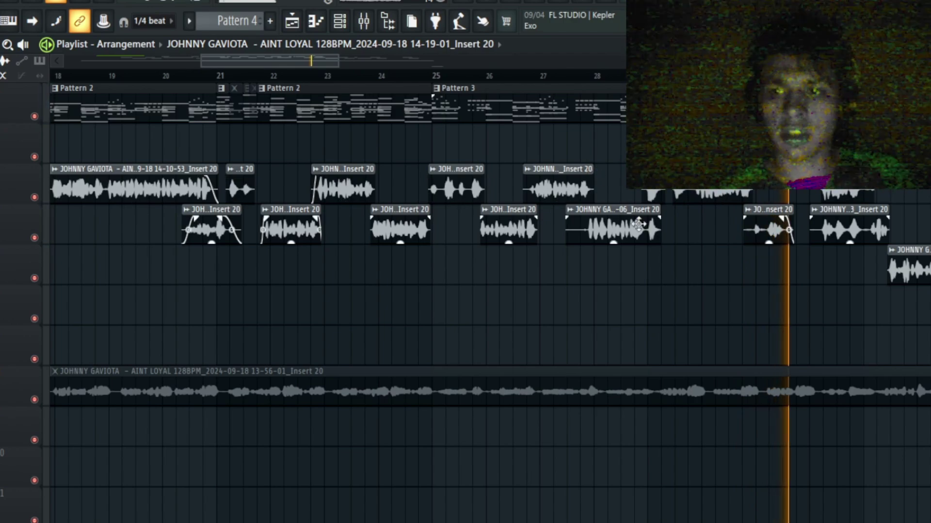
# Check the channel settings of the overlapping vocal takes on Tracks 3 and 4 near bar 32
pyautogui.scroll(-4, 639, 224)
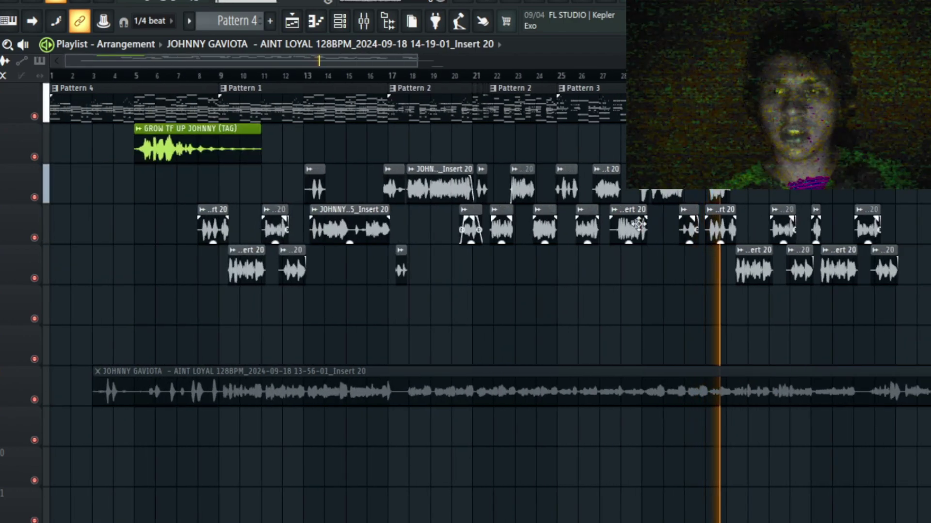
pyautogui.scroll(4, 732, 192)
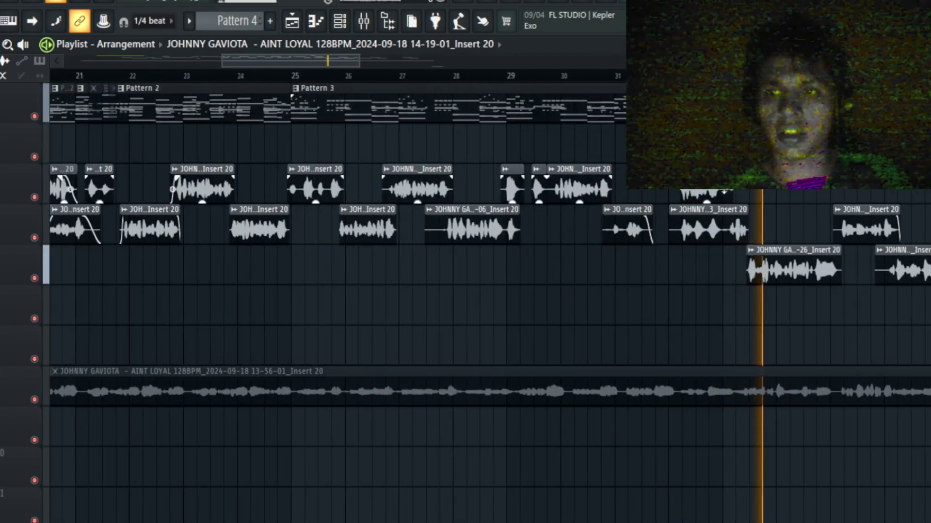
pyautogui.doubleClick(711, 192)
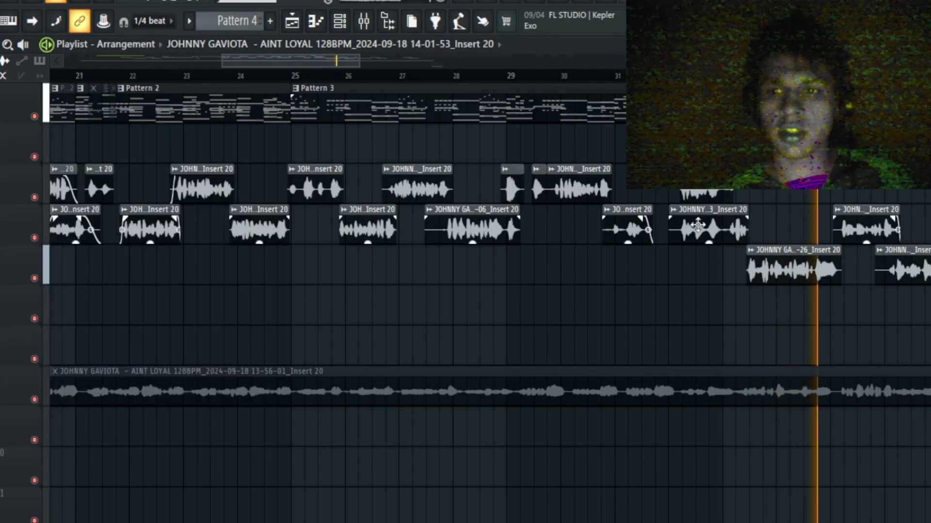
pyautogui.doubleClick(678, 213)
pyautogui.doubleClick(705, 194)
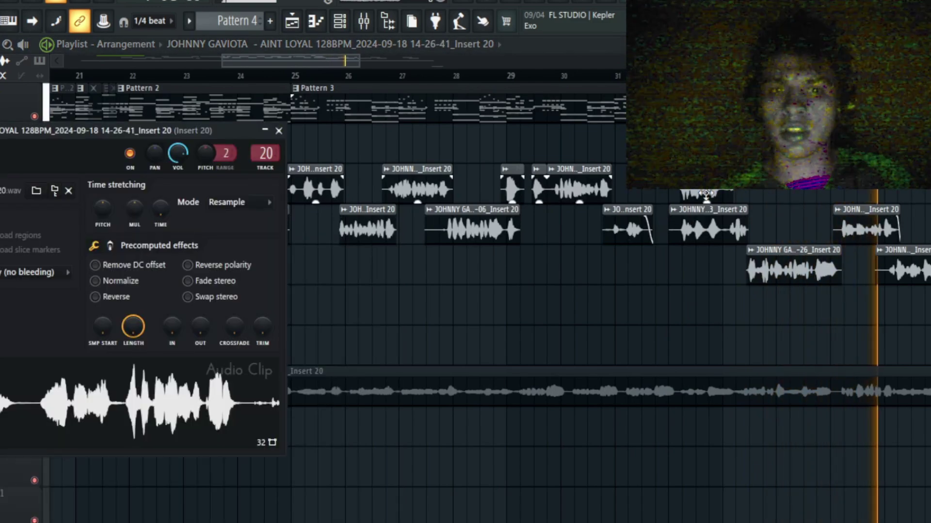
pyautogui.doubleClick(706, 194)
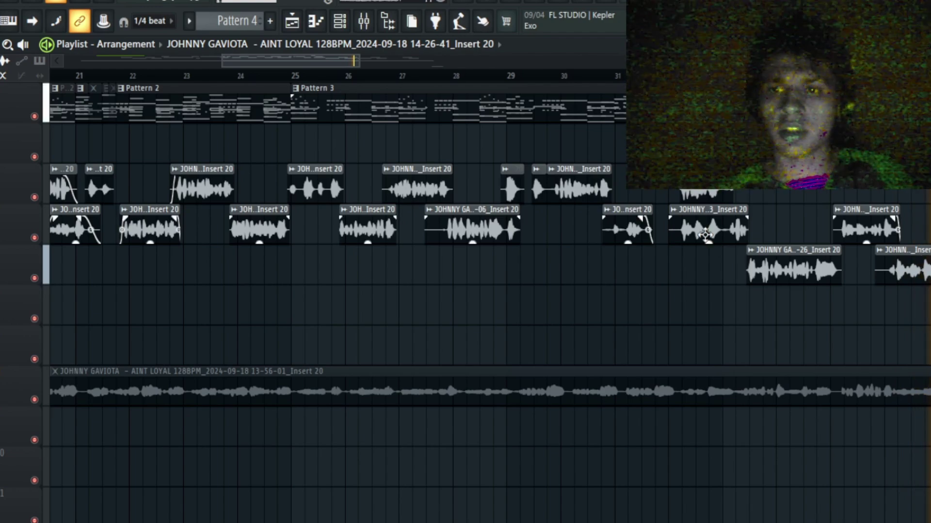
# Slice the Track 4 vocal take that starts at bar 32 near bar 33, and check its channel settings
pyautogui.scroll(3, 727, 228)
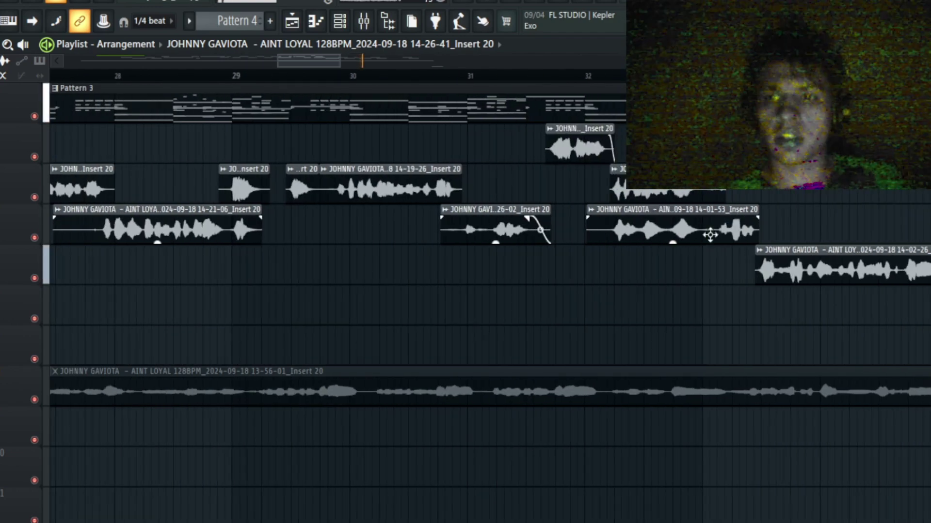
pyautogui.click(594, 213)
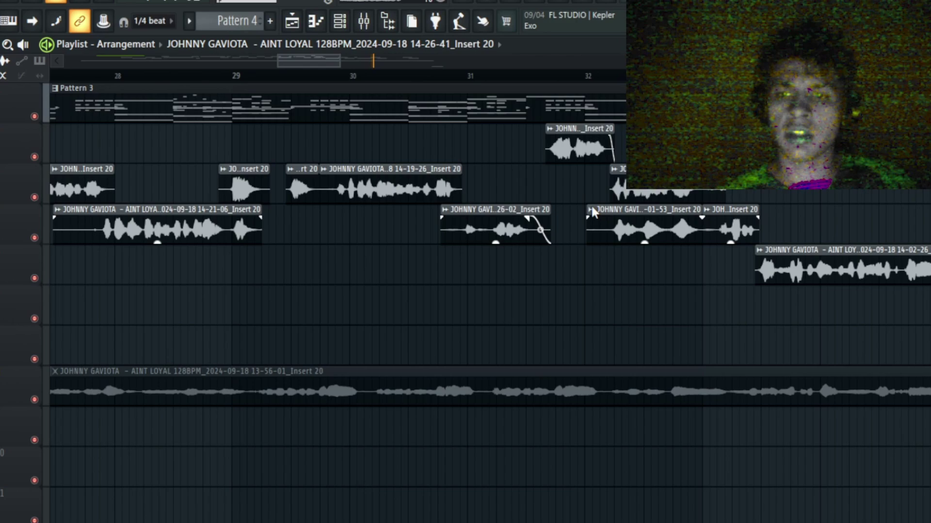
pyautogui.doubleClick(629, 233)
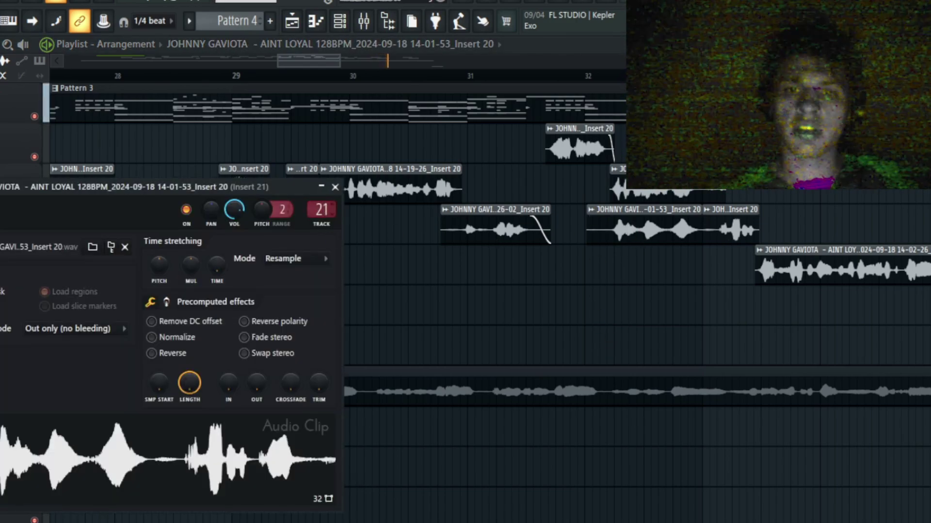
pyautogui.scroll(-4, 553, 301)
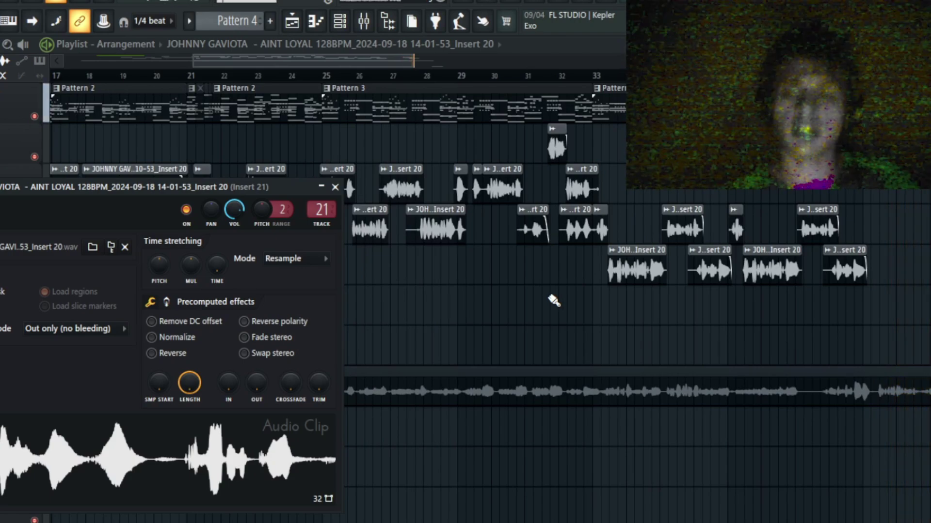
pyautogui.scroll(-4, 634, 334)
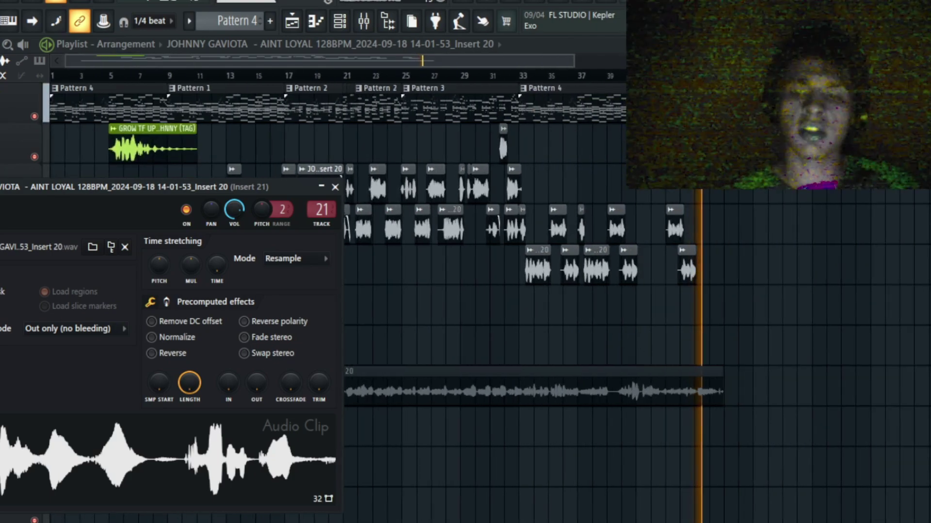
pyautogui.press('Escape')
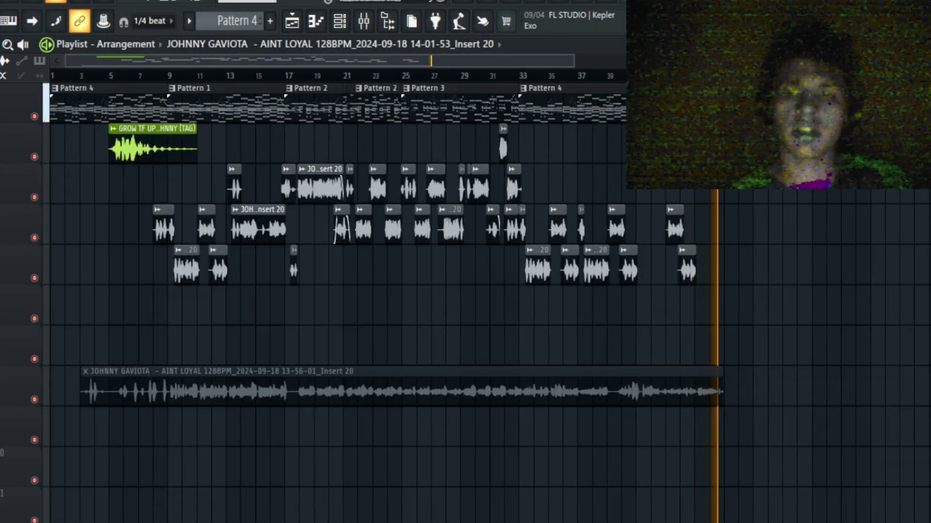
# Re-place the last Track 5 take at about bar 45.7 with Bar snapping, and copy the Track 4 take from bar 43 to bar 47
pyautogui.scroll(4, 565, 245)
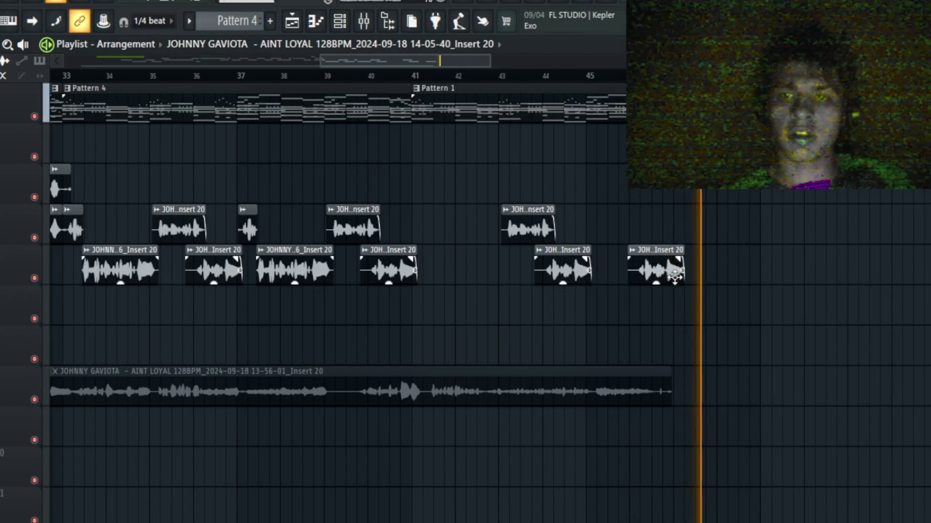
pyautogui.scroll(-4, 147, 21)
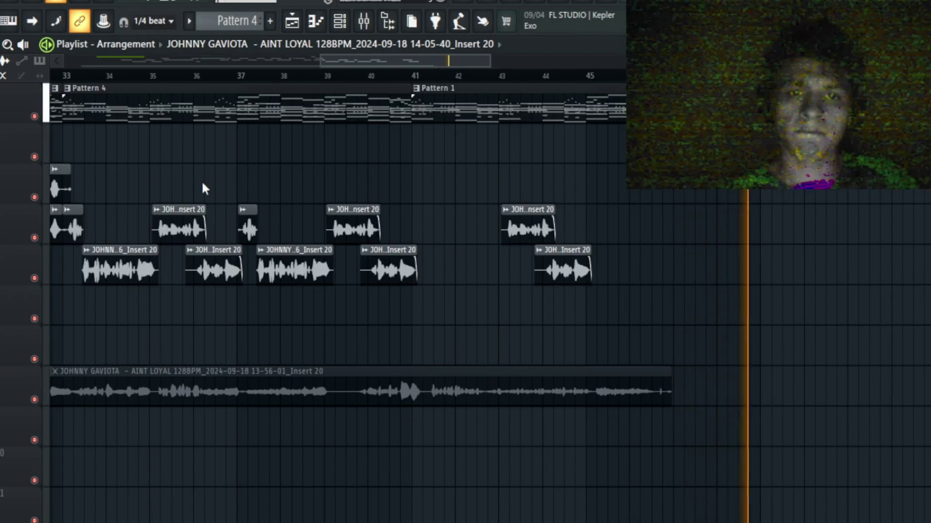
pyautogui.click(641, 270)
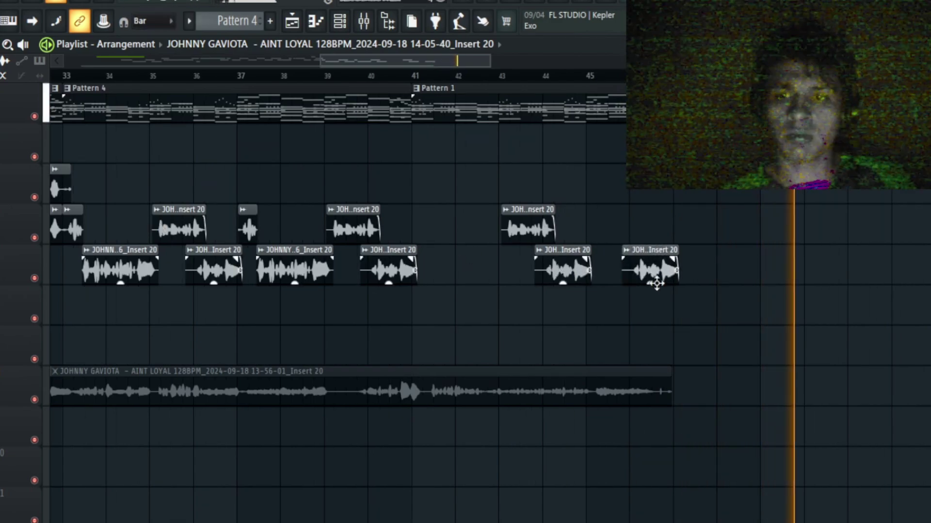
pyautogui.click(529, 228)
pyautogui.click(702, 228)
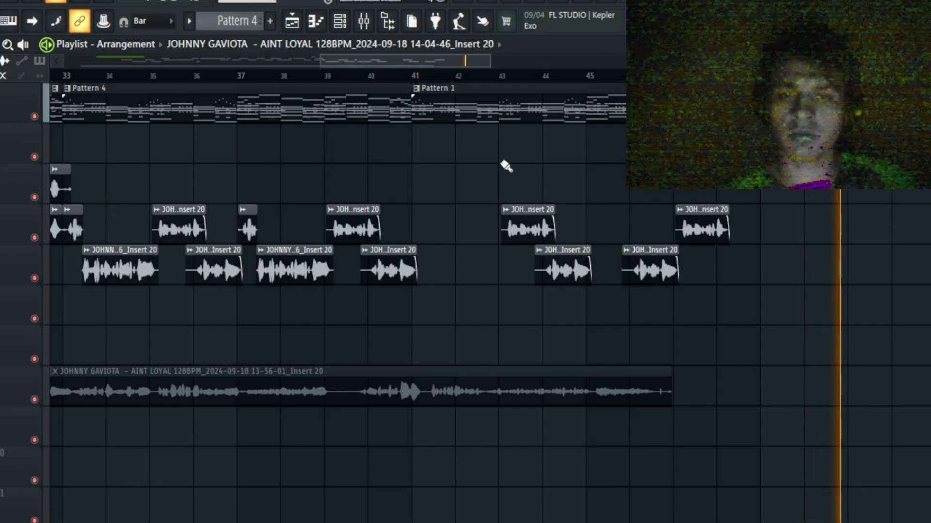
# Play from bar 39, try a copy of the short Track 5 take near bar 42, and delete that copy
pyautogui.click(274, 76)
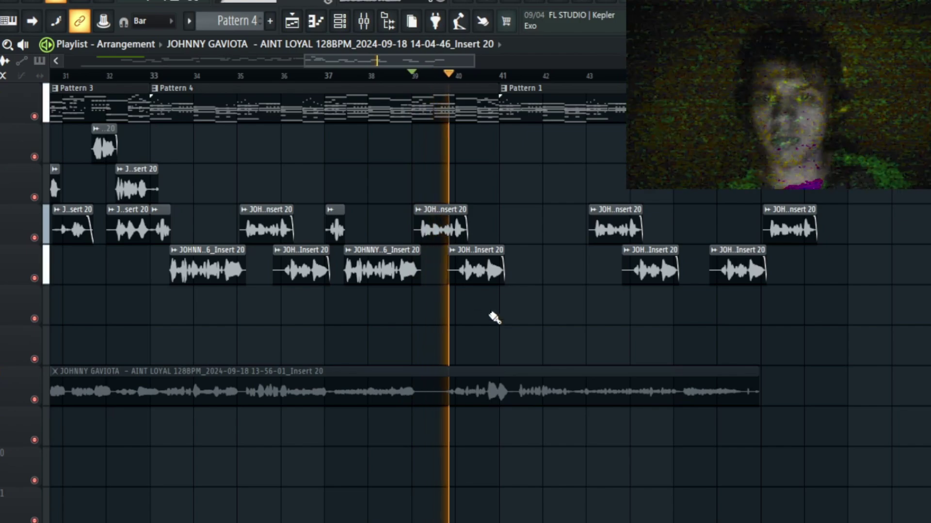
pyautogui.click(560, 272)
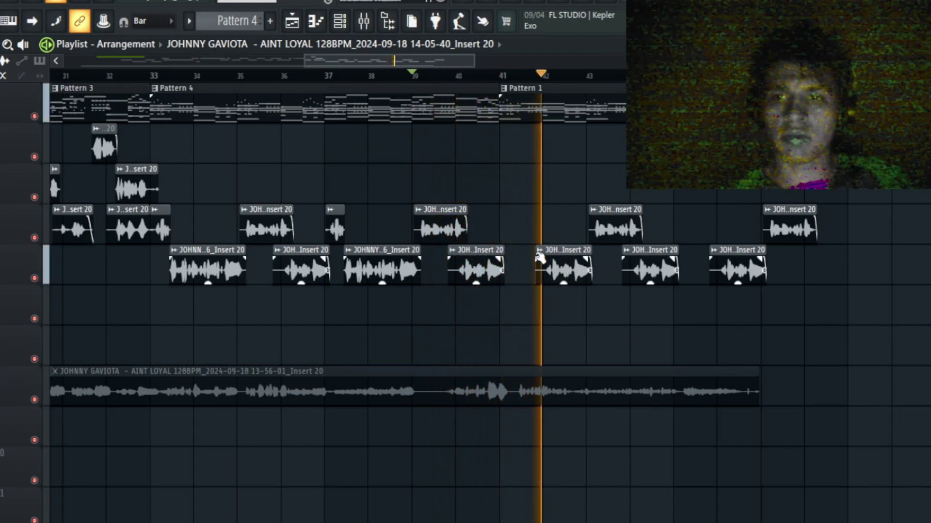
pyautogui.rightClick(579, 270)
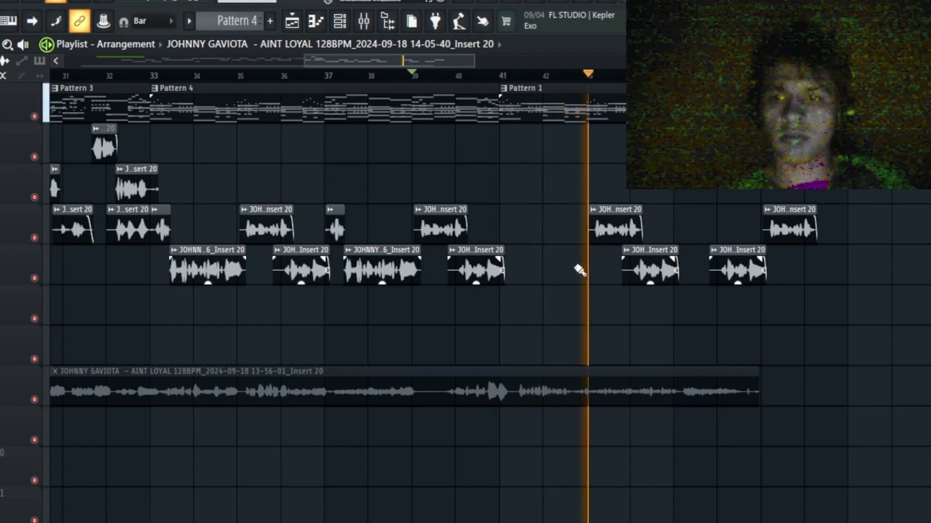